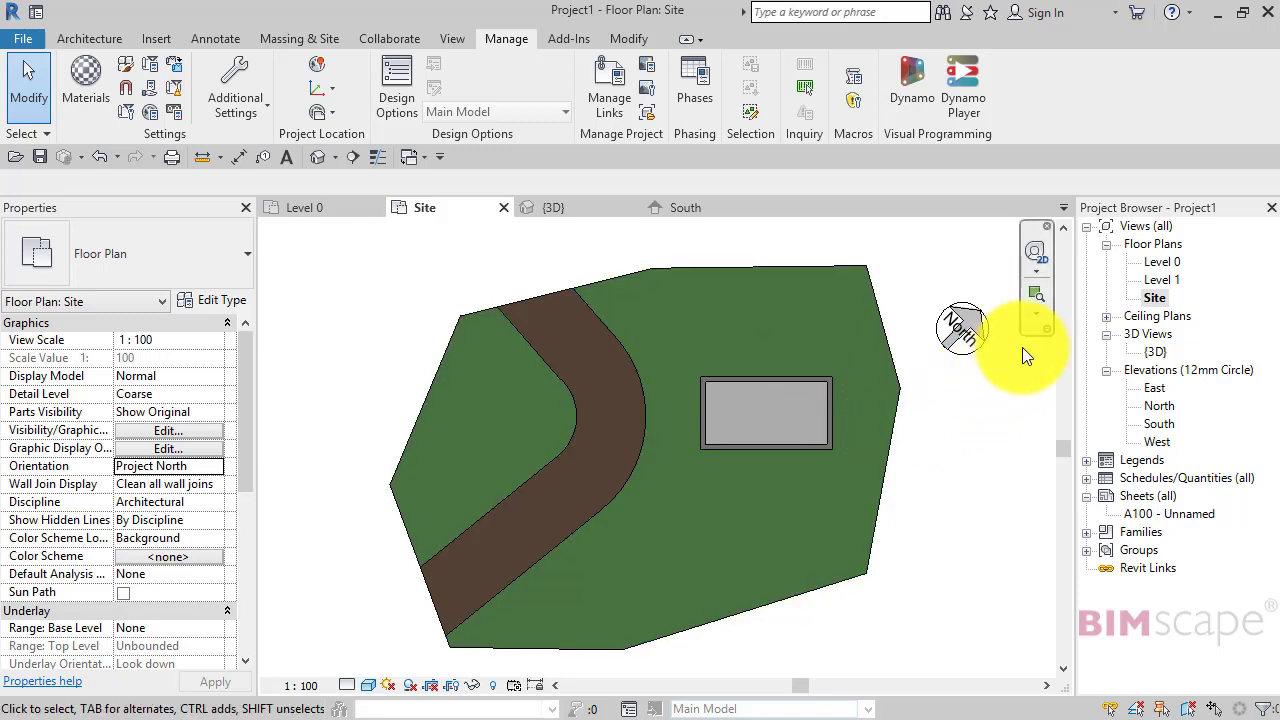
Step: Open the Level 0 floor plan and recentre it on the building walls
double_click(1171, 260)
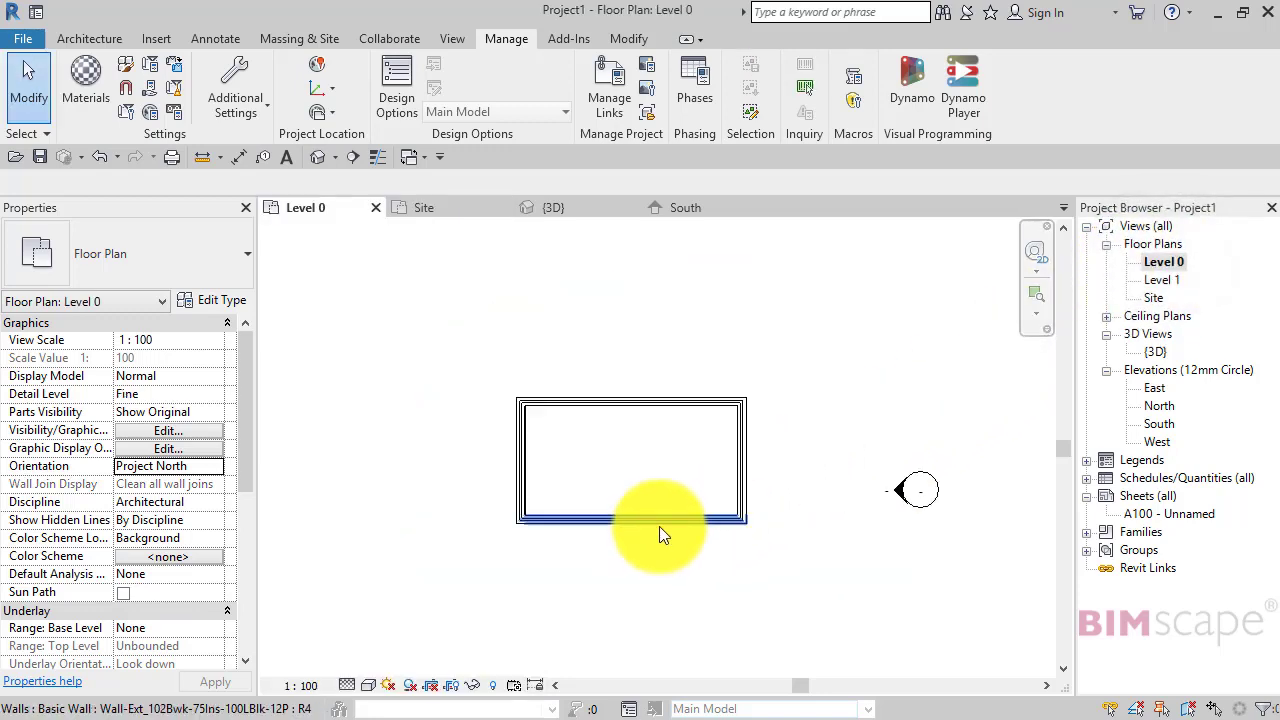
scroll(660, 521, up, 4)
mouse_move(688, 423)
middle_down()
mouse_move(737, 458)
mouse_move(762, 451)
middle_up()
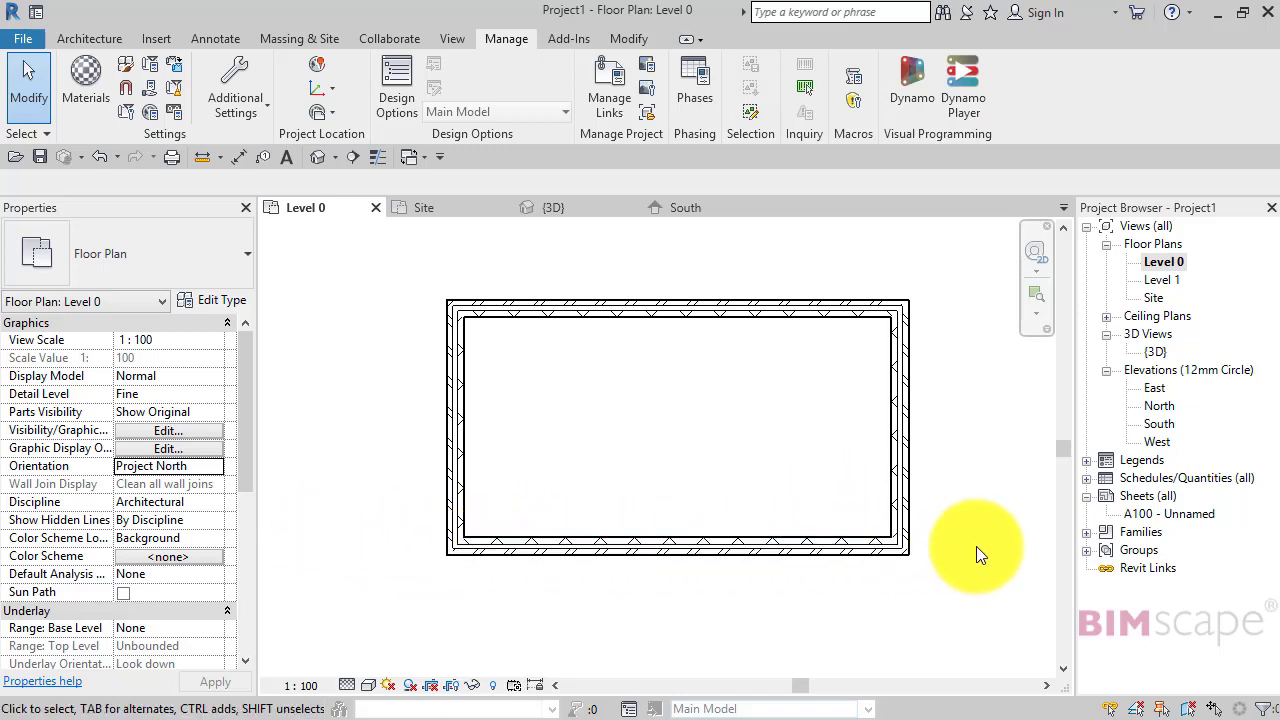
mouse_move(974, 541)
middle_down()
mouse_move(980, 551)
mouse_move(965, 524)
middle_up()
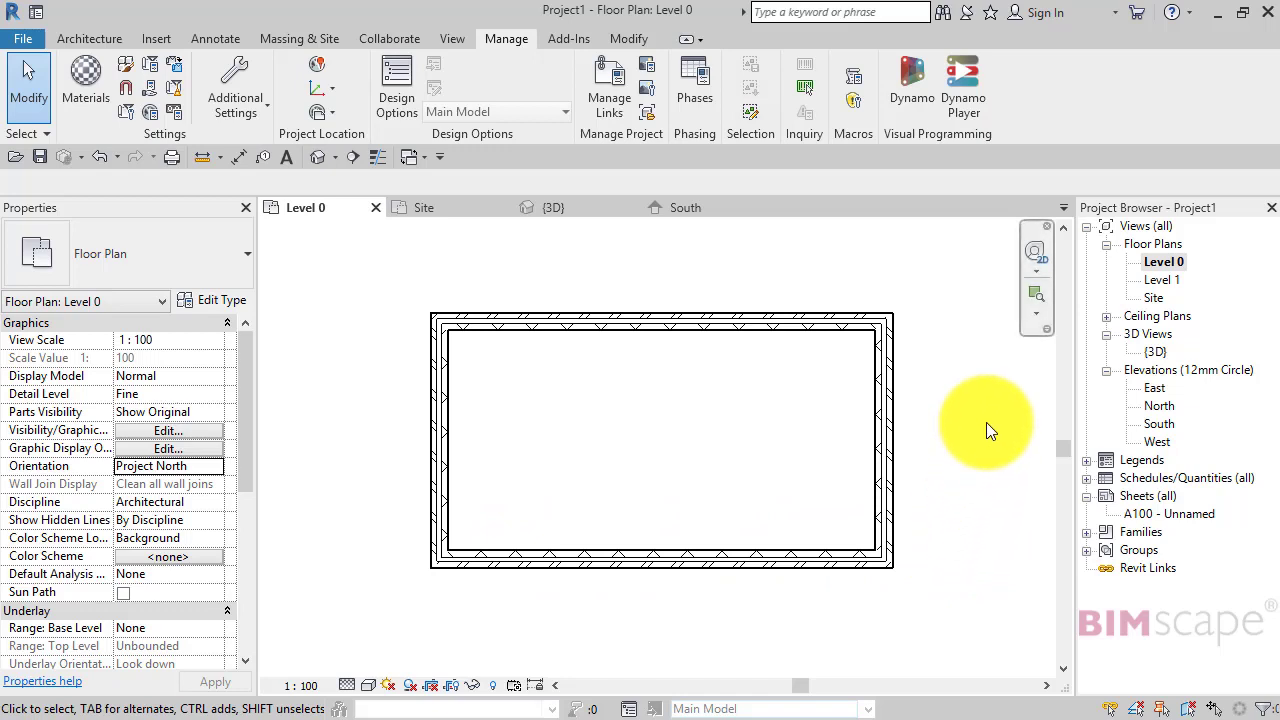
Step: Switch to the Site plan, window-select all site elements, then clear the selection
double_click(1150, 297)
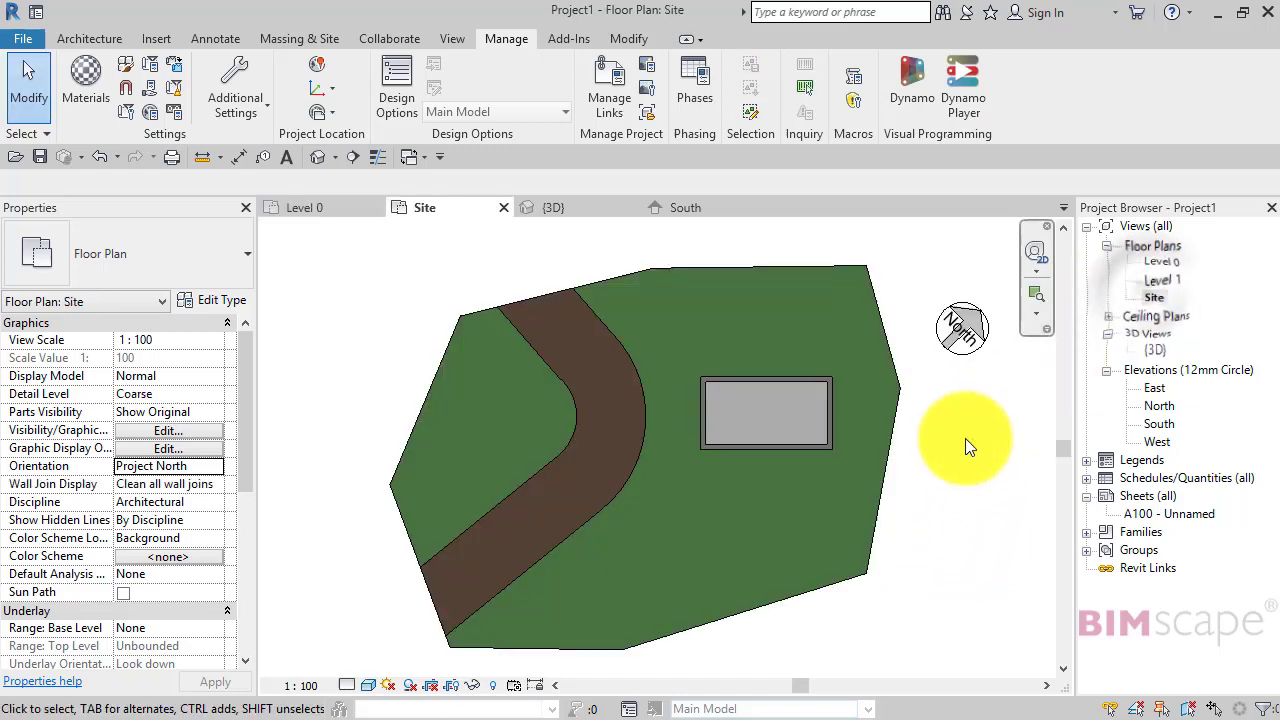
middle_drag(965, 438, 932, 444)
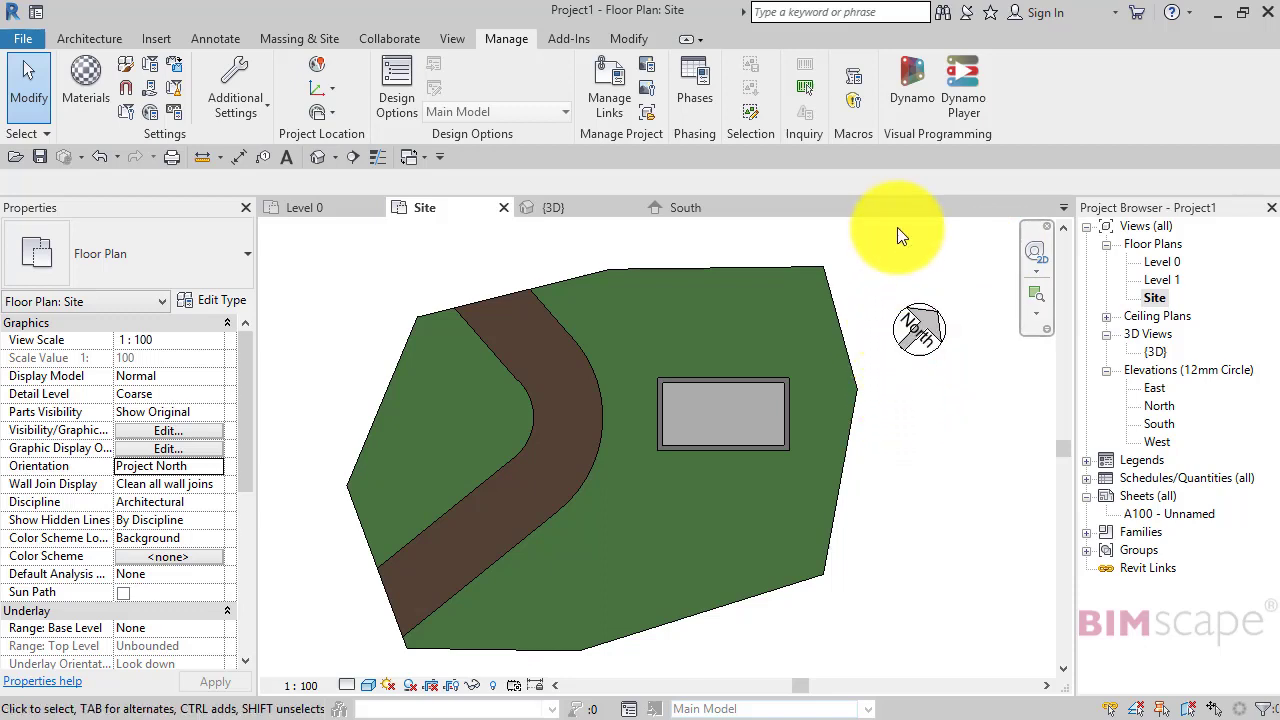
scroll(871, 330, down, 2)
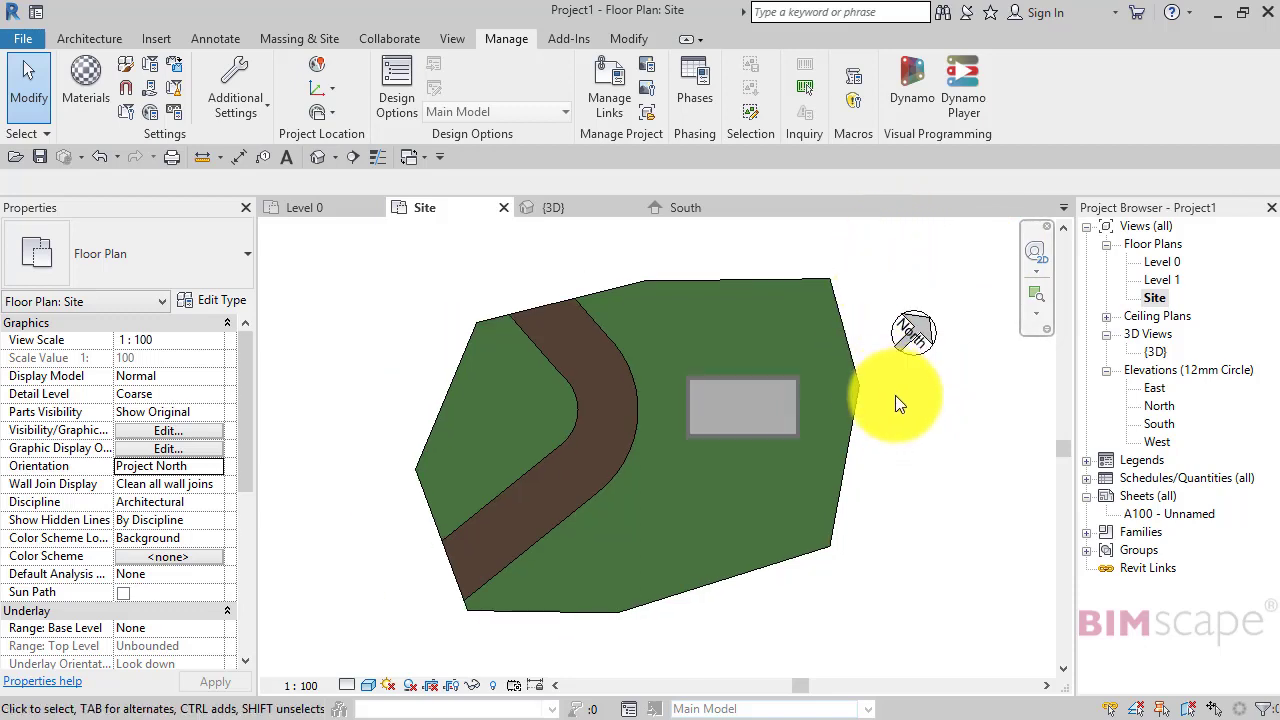
drag(381, 235, 987, 643)
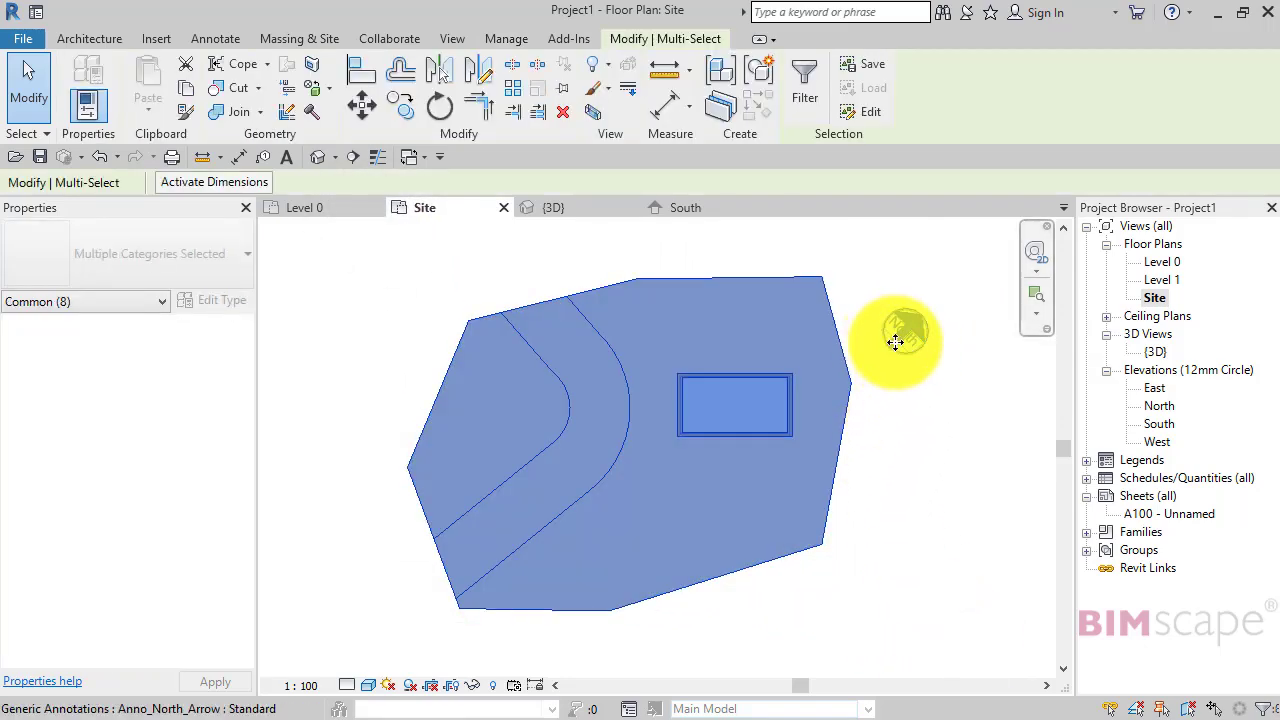
click(875, 413)
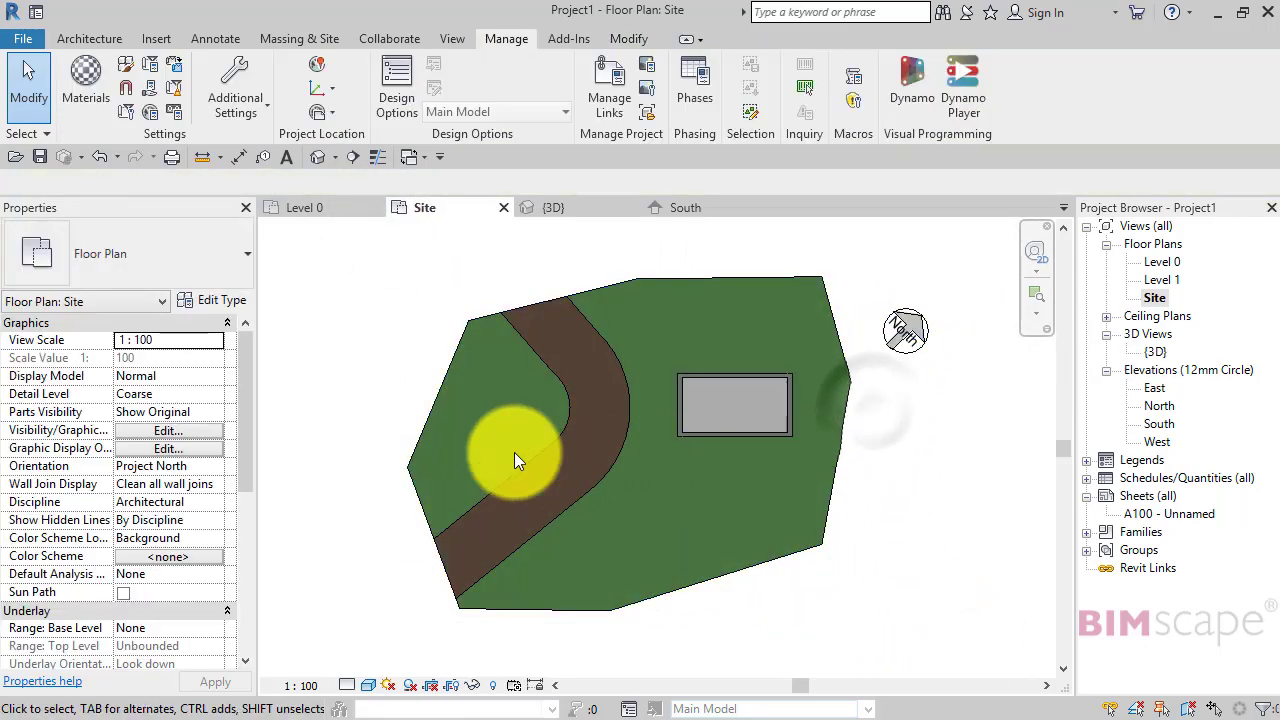
Step: Briefly view Level 0 zoomed out, then return to the Site floor plan
double_click(1160, 261)
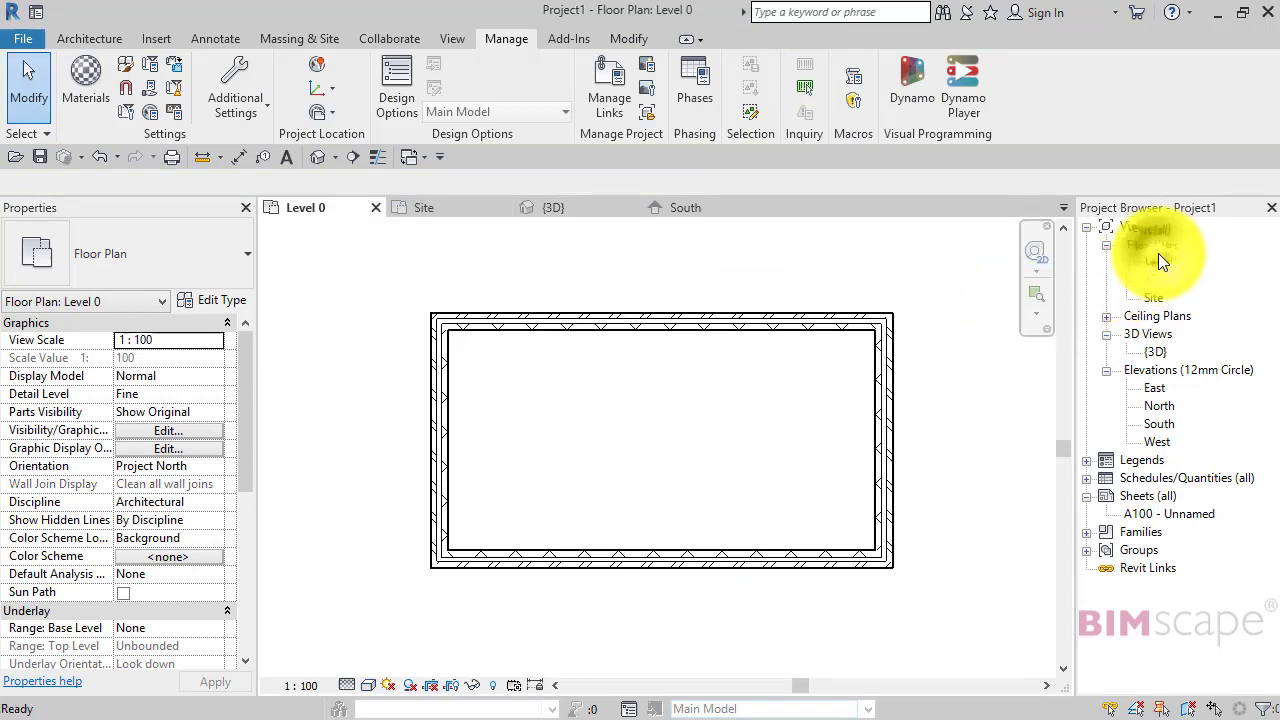
middle_drag(896, 425, 880, 429)
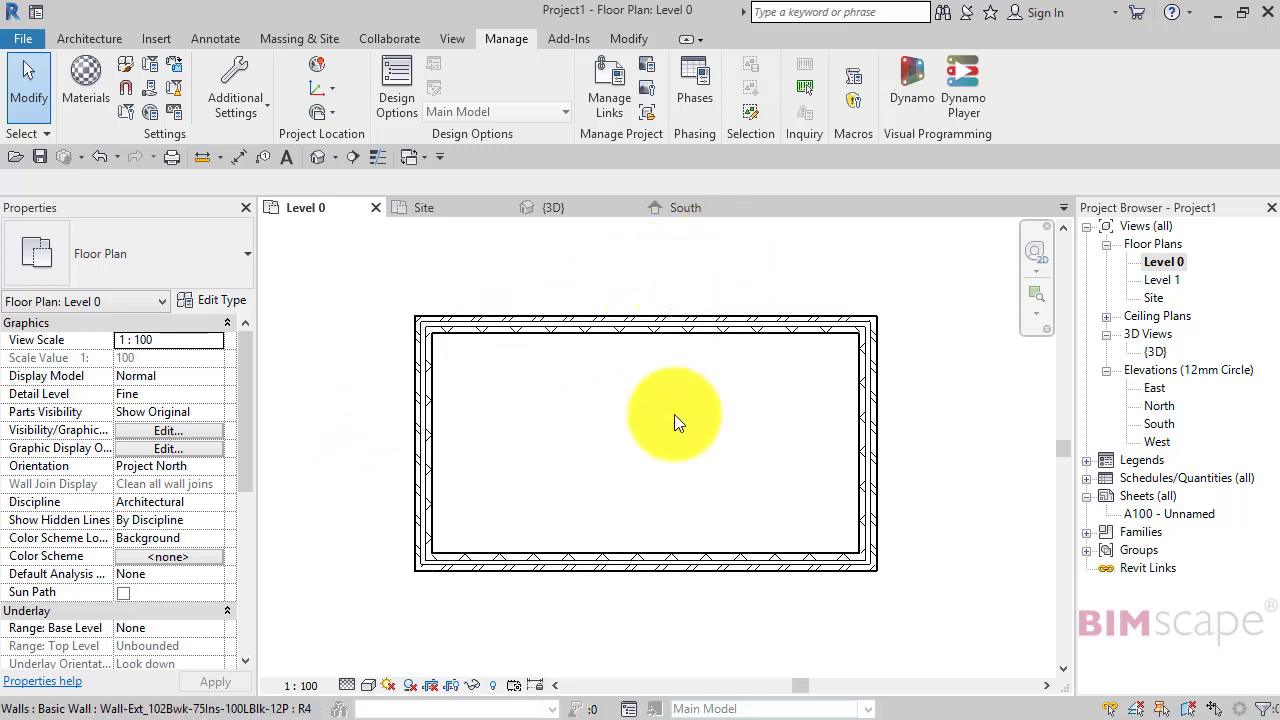
scroll(664, 445, down, 2)
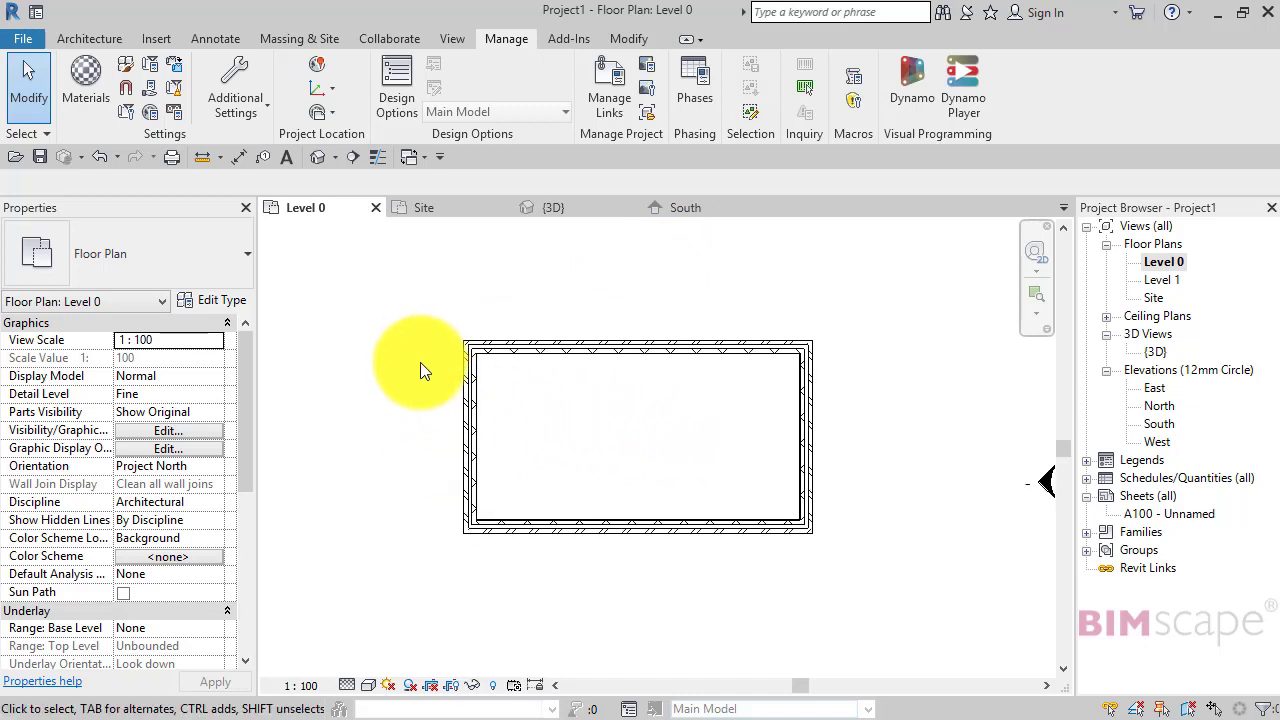
double_click(1154, 298)
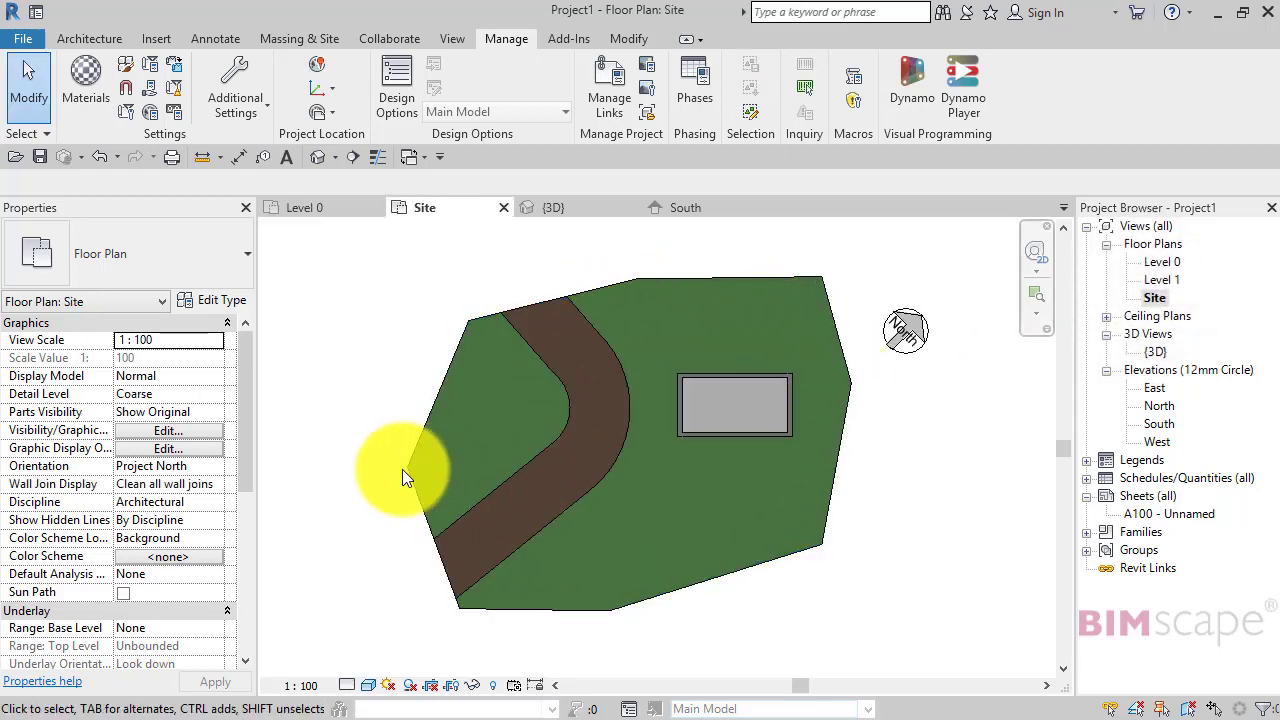
mouse_move(374, 524)
middle_down()
mouse_move(397, 537)
mouse_move(385, 523)
middle_up()
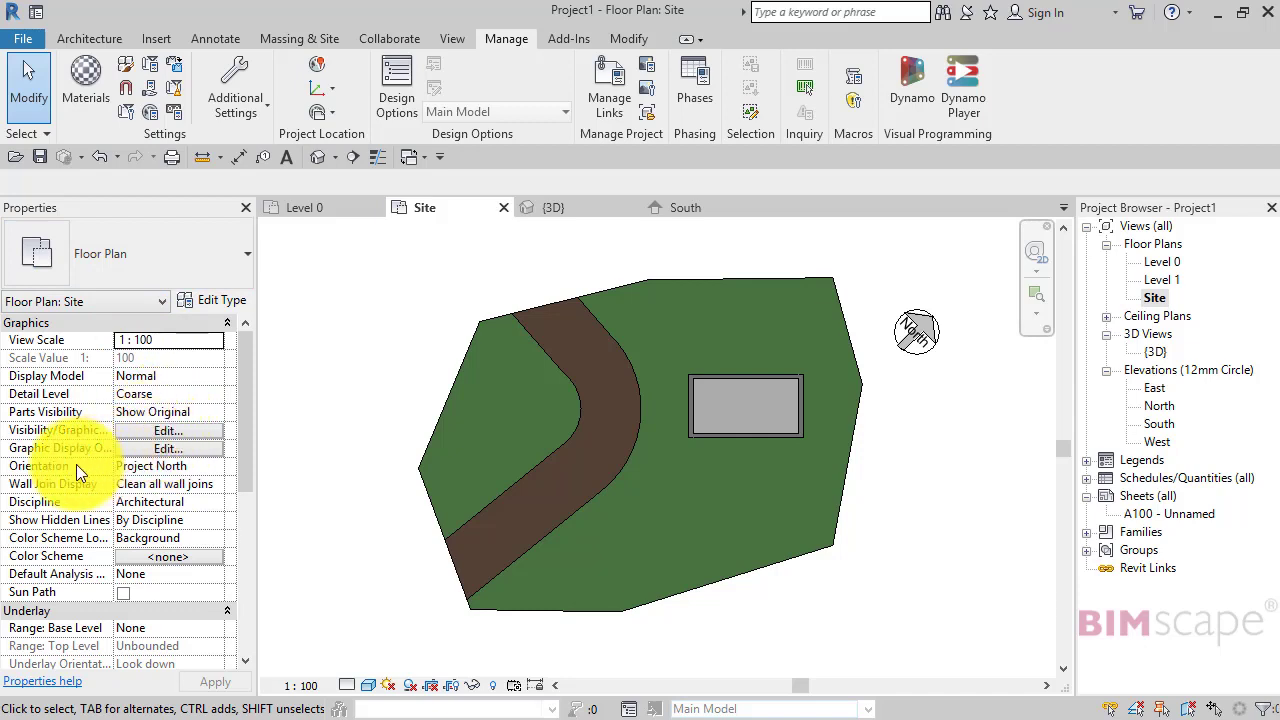
click(202, 464)
click(214, 466)
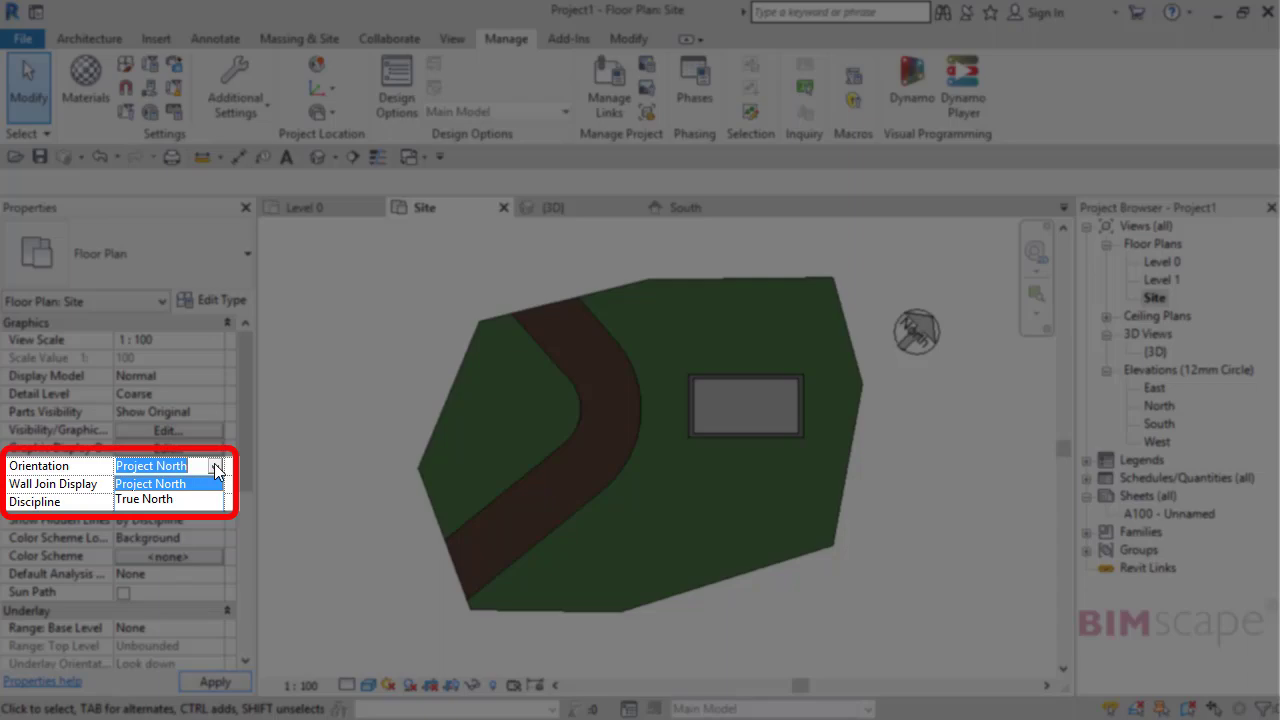
click(315, 446)
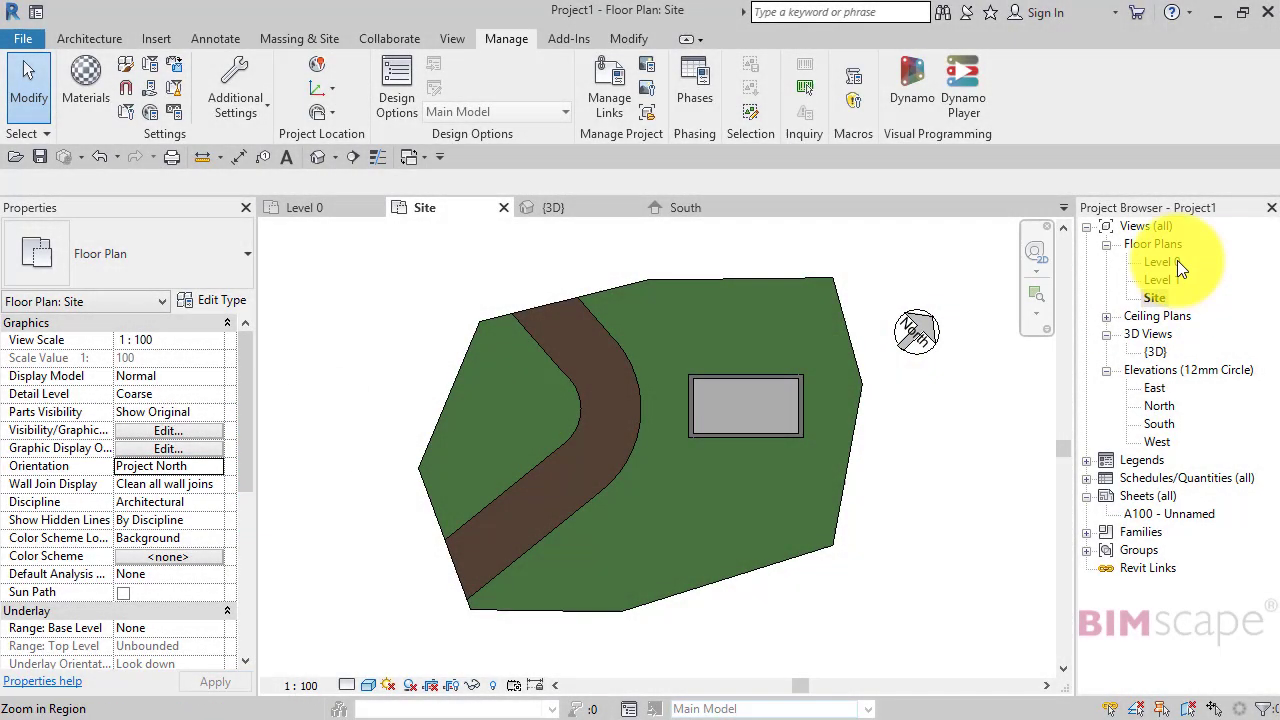
double_click(1166, 260)
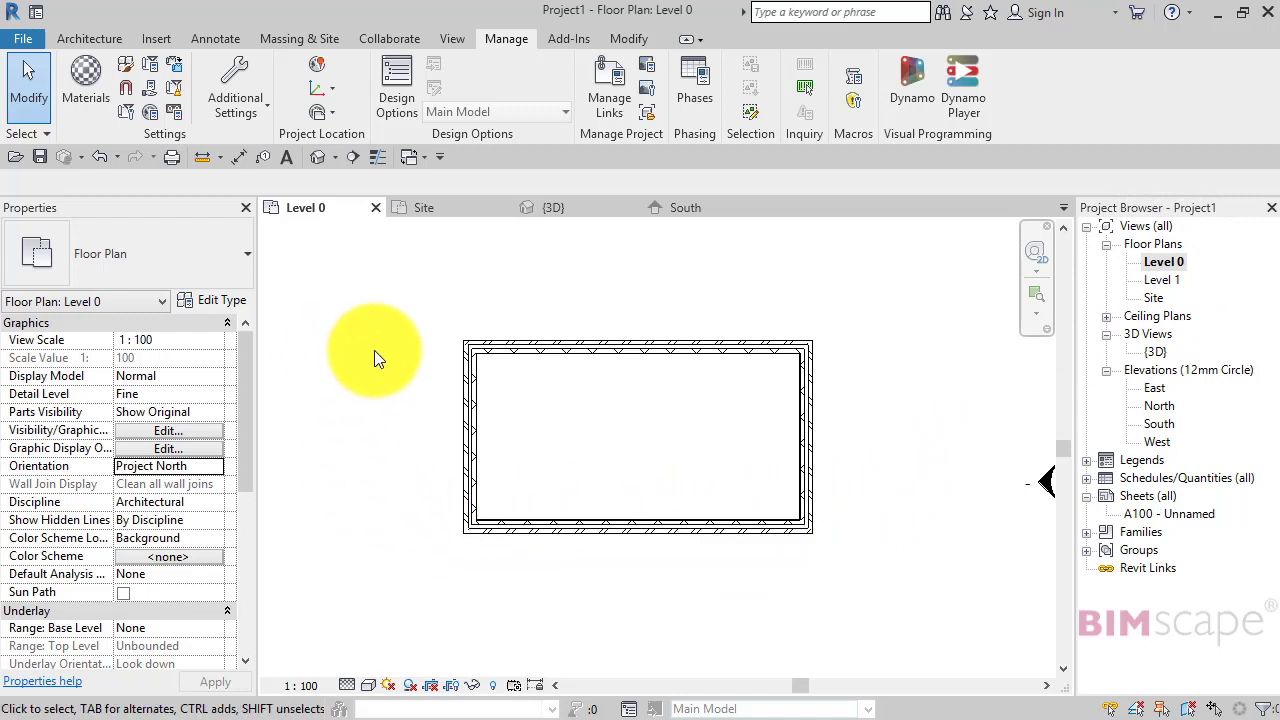
mouse_move(913, 382)
middle_down()
mouse_move(932, 391)
mouse_move(918, 376)
middle_up()
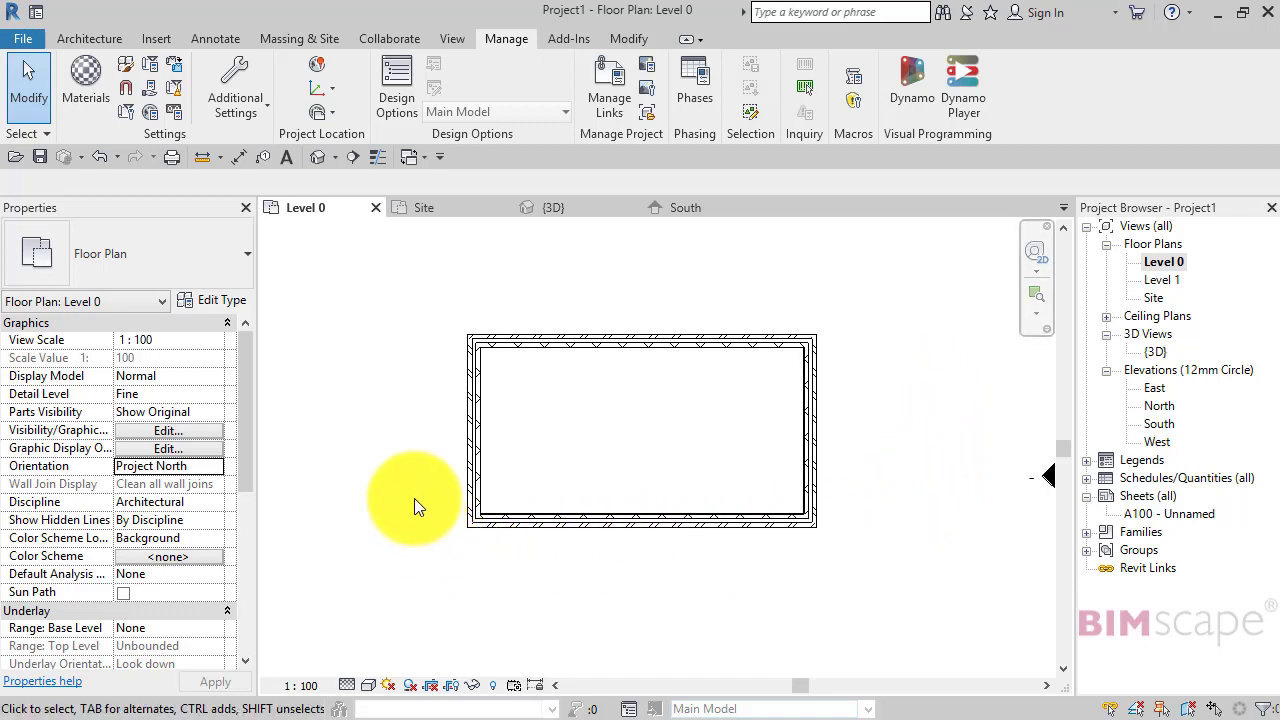
middle_drag(397, 431, 414, 457)
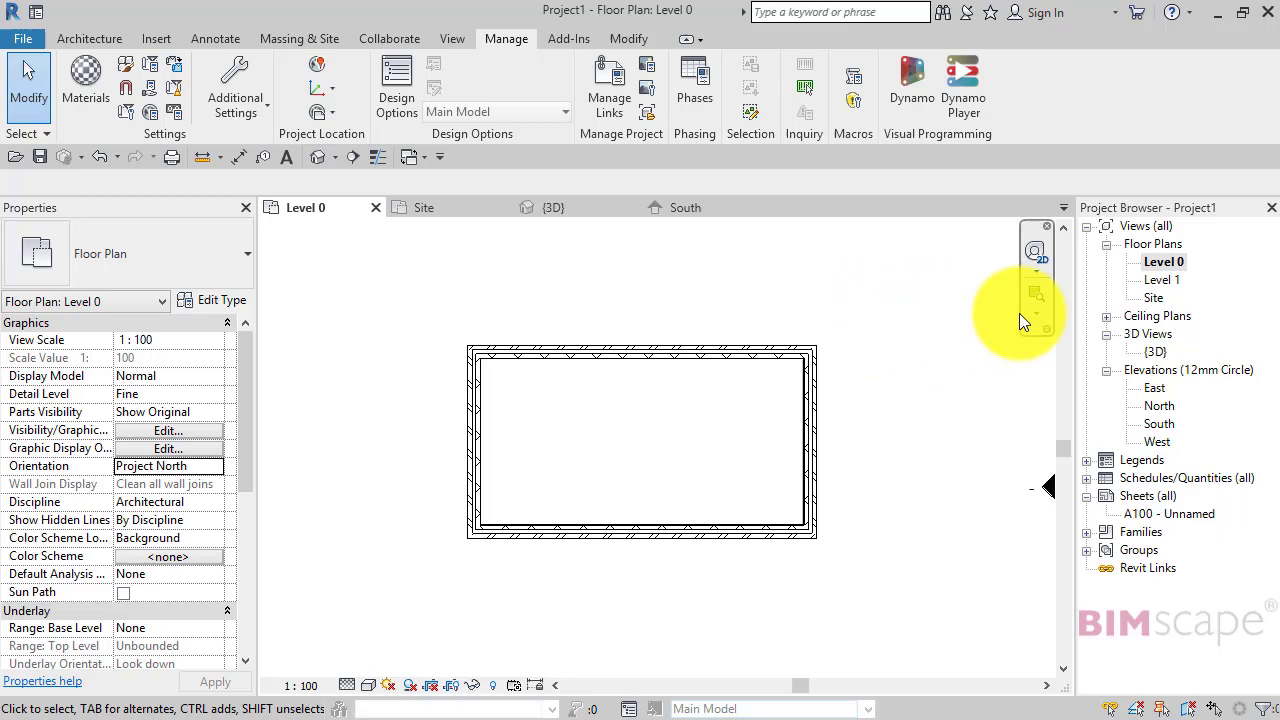
Step: Reopen the Site plan and change its Orientation property from Project North to True North
double_click(1156, 298)
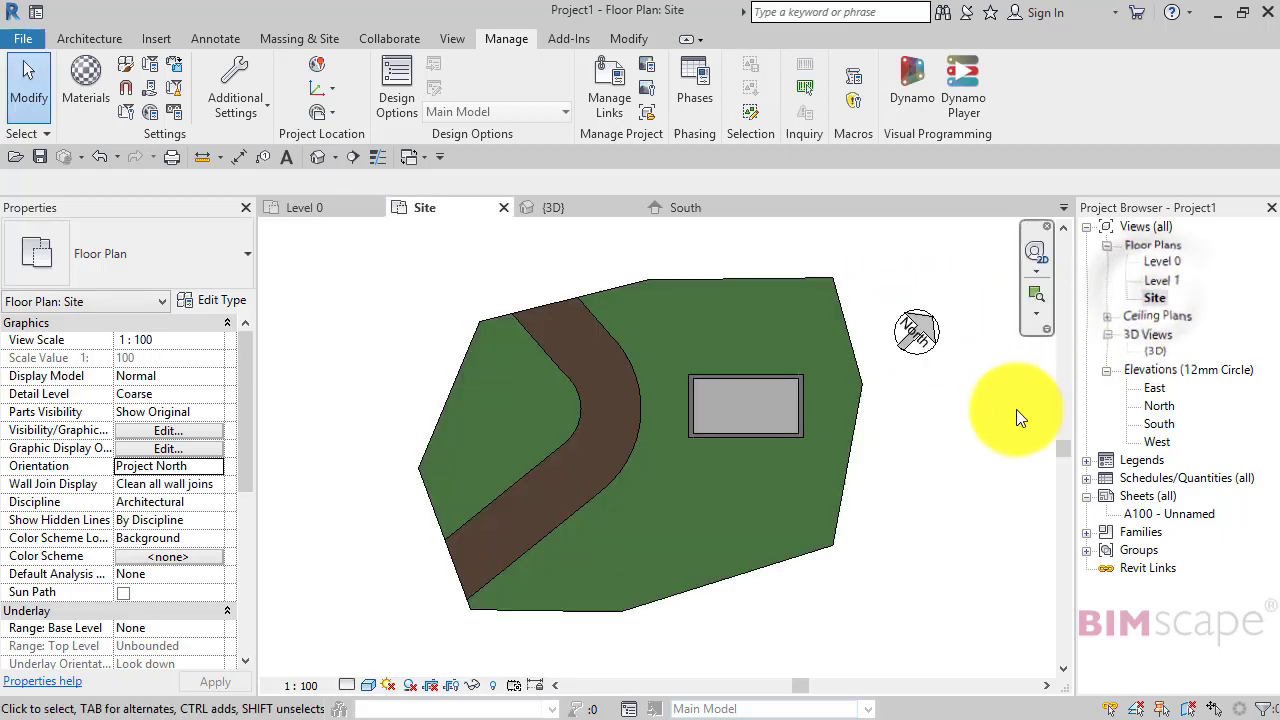
middle_drag(915, 440, 953, 458)
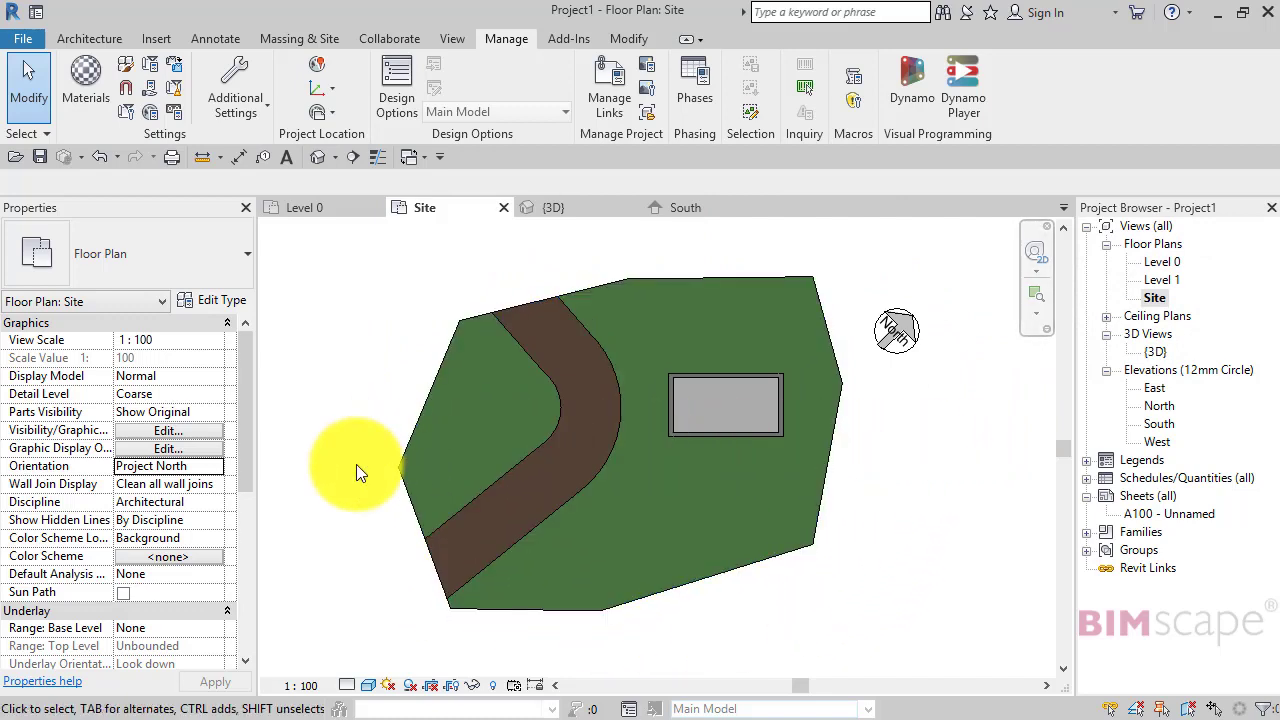
click(213, 467)
click(213, 467)
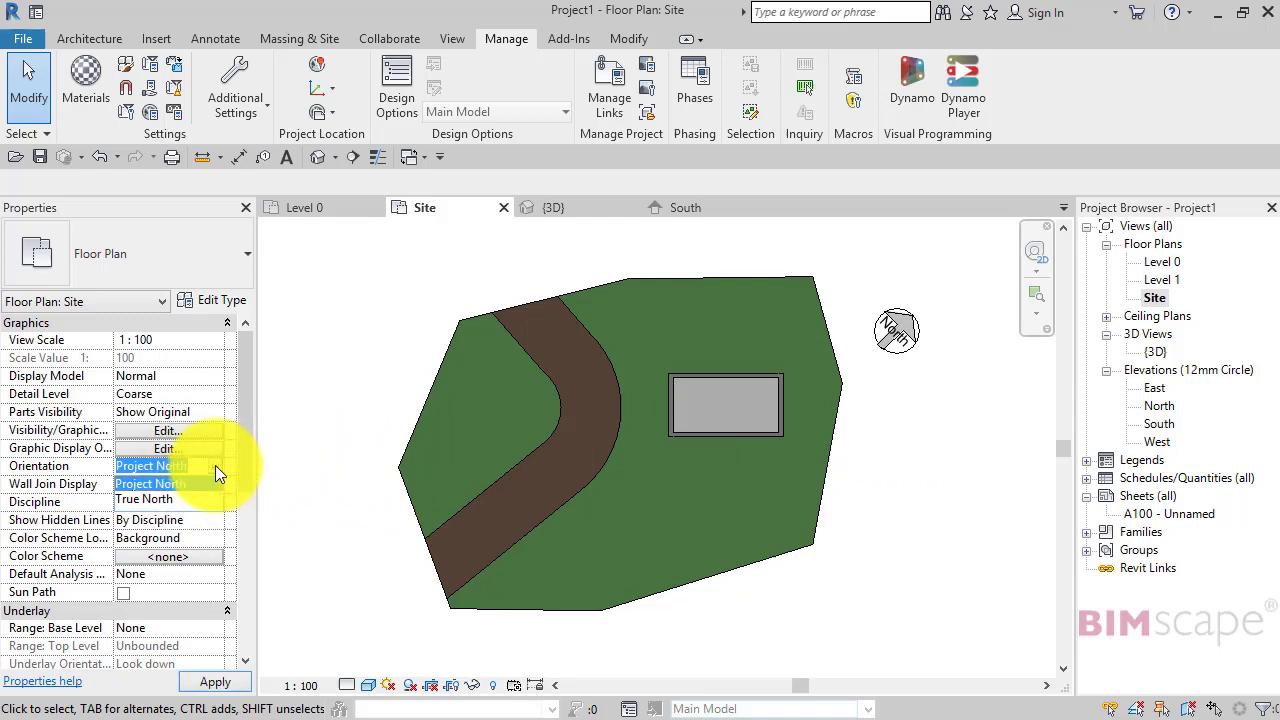
click(215, 465)
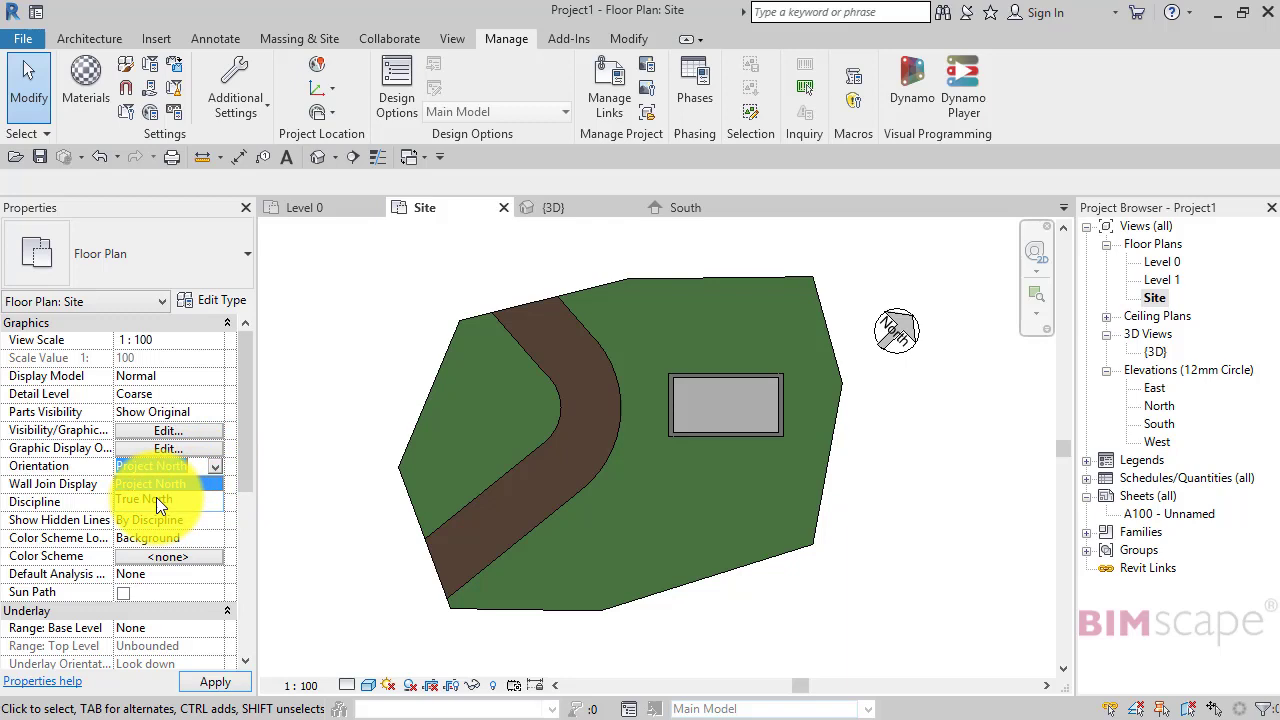
click(156, 497)
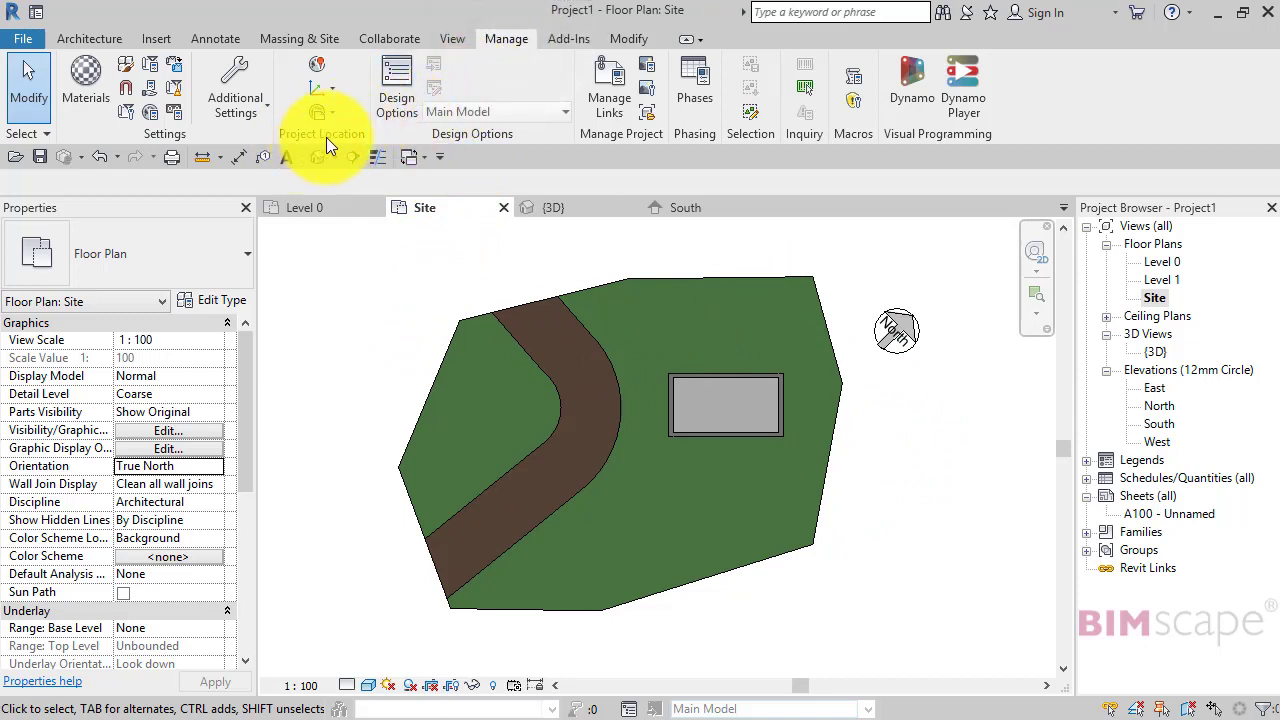
Step: Start Rotate True North from Manage > Position and zoom in near the north arrow
click(333, 110)
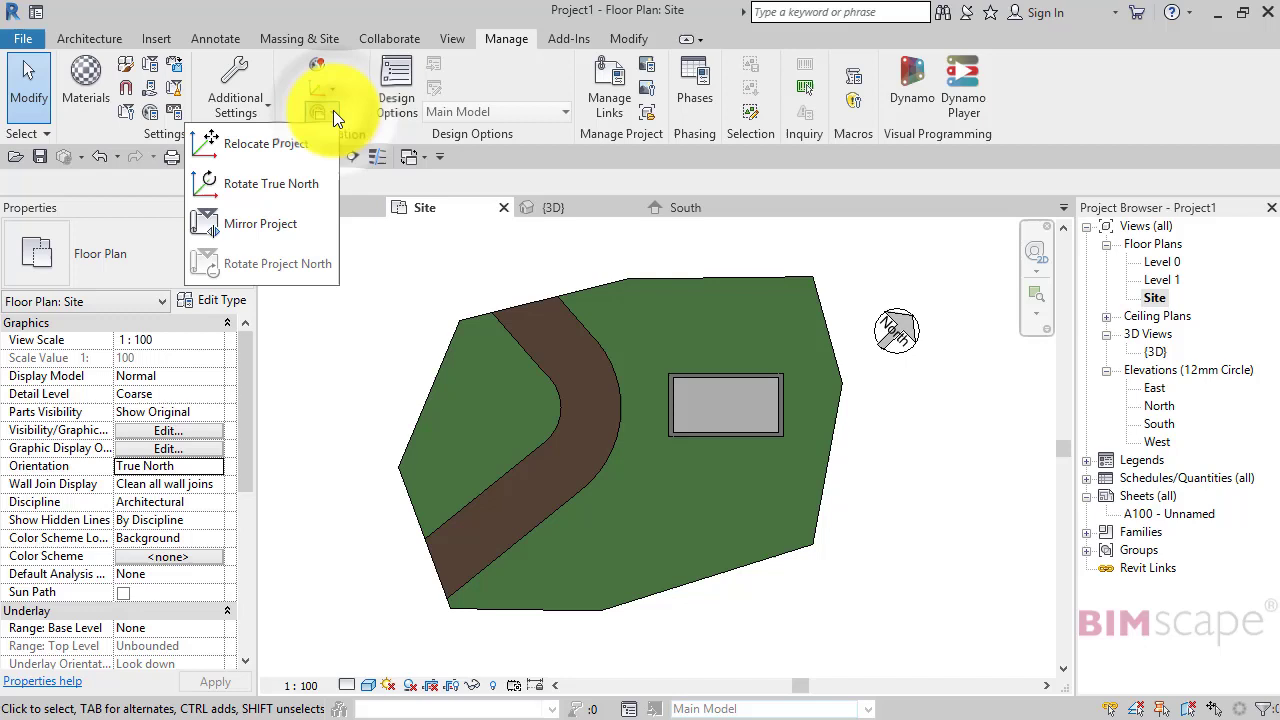
click(274, 183)
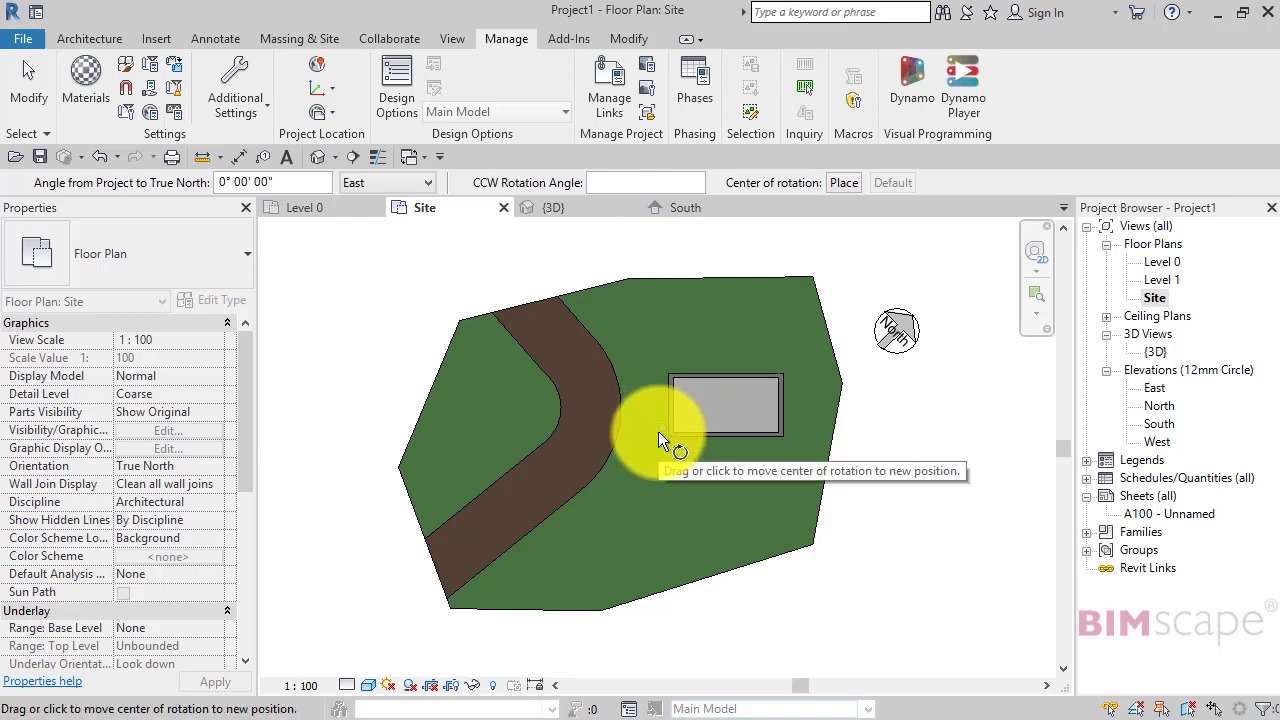
drag(659, 433, 915, 362)
scroll(915, 362, up, 1)
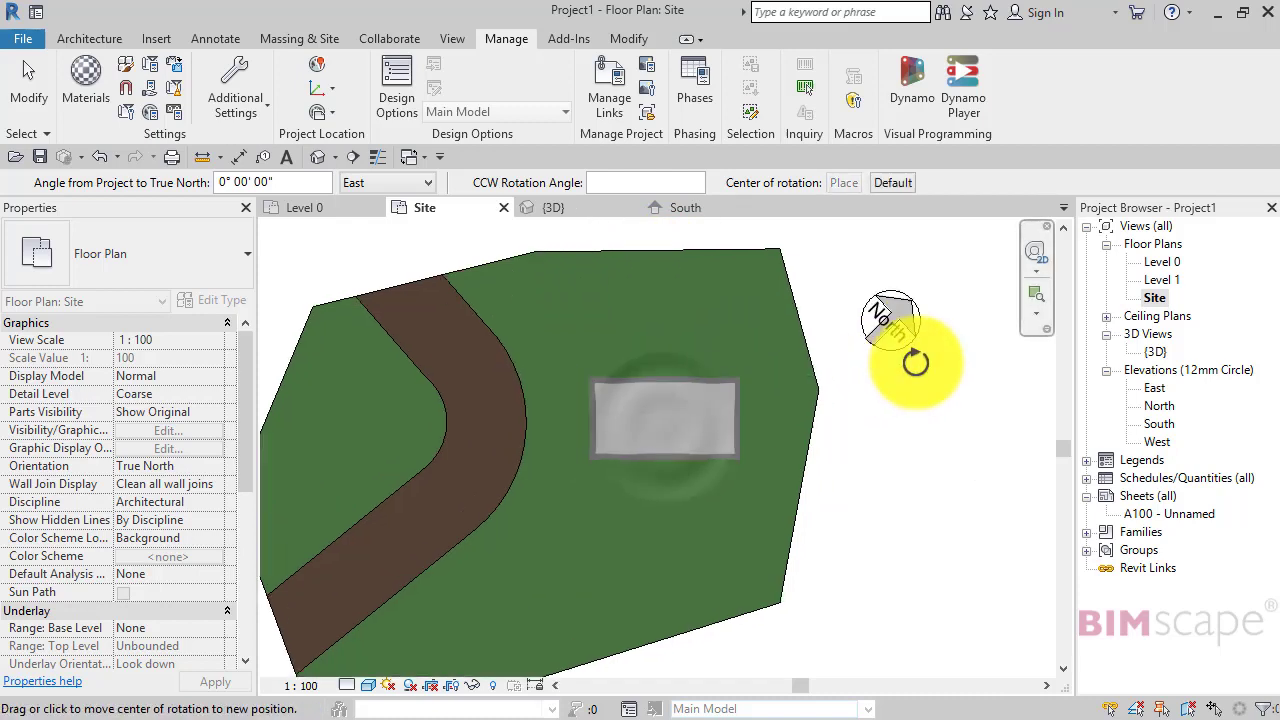
scroll(915, 362, up, 5)
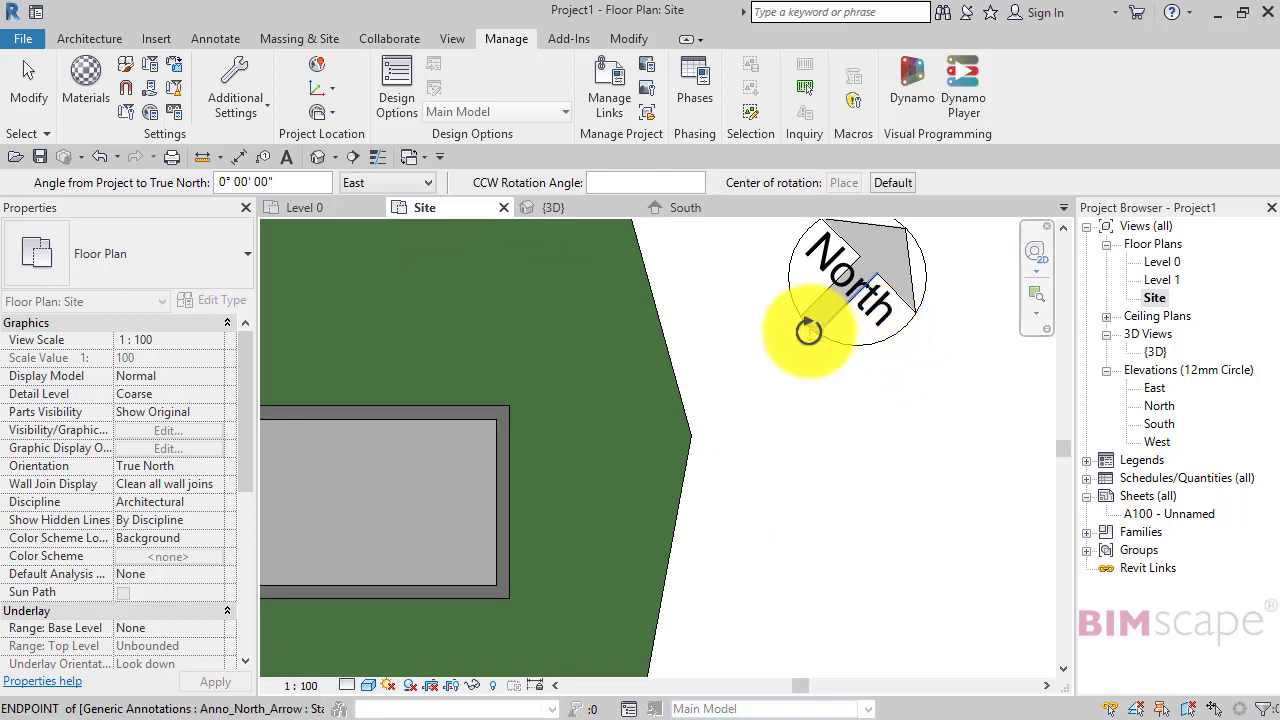
Step: Place the rotation centre at the north arrow's tip and set the start ray along it
click(808, 327)
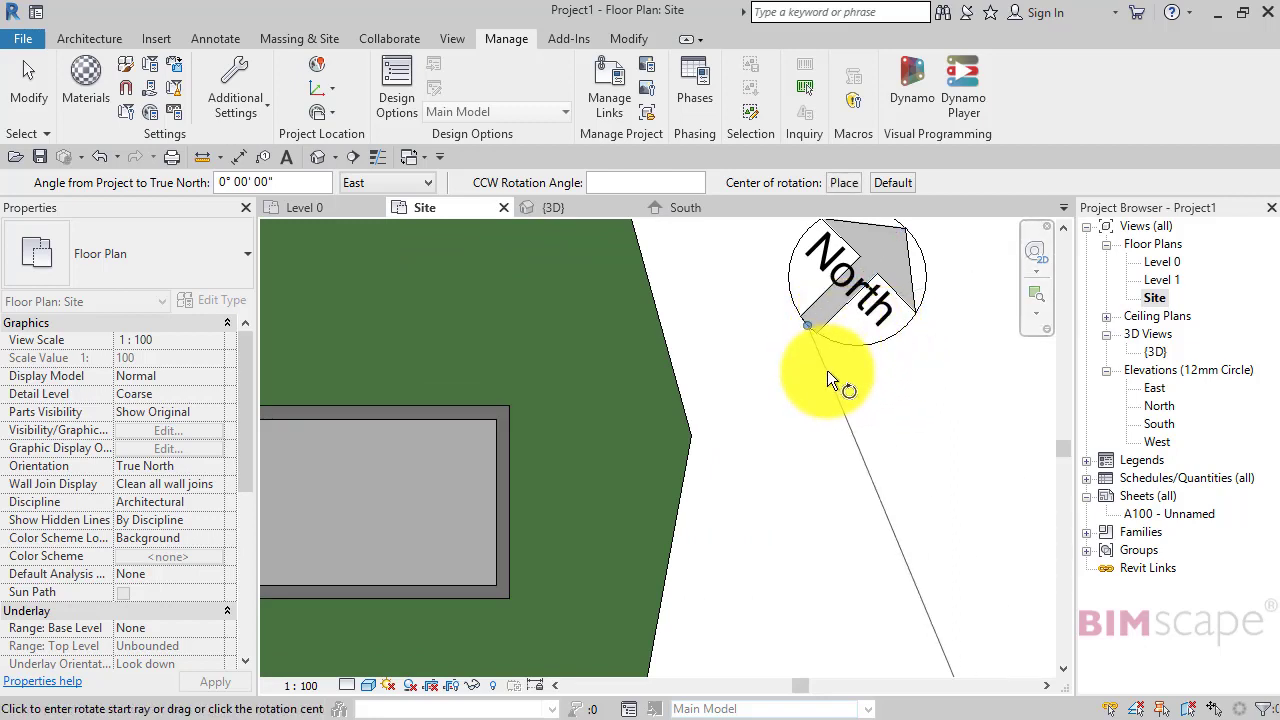
middle_drag(827, 370, 752, 530)
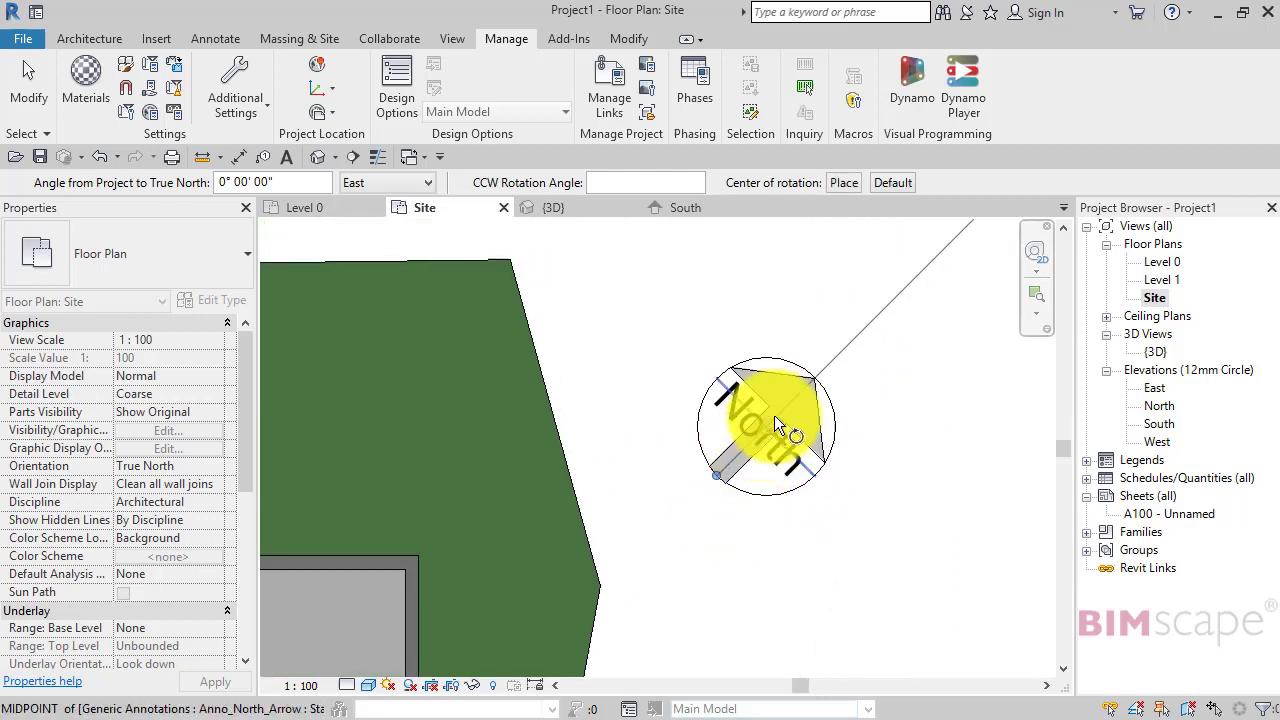
click(809, 377)
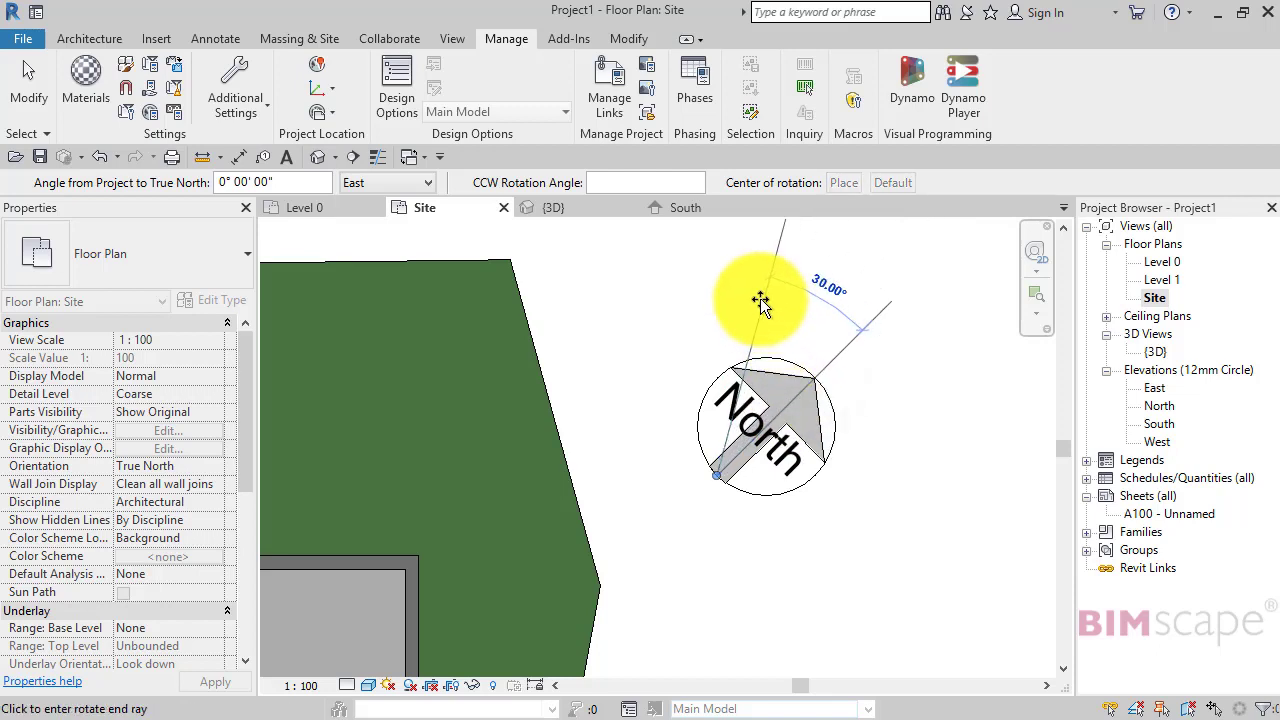
click(716, 250)
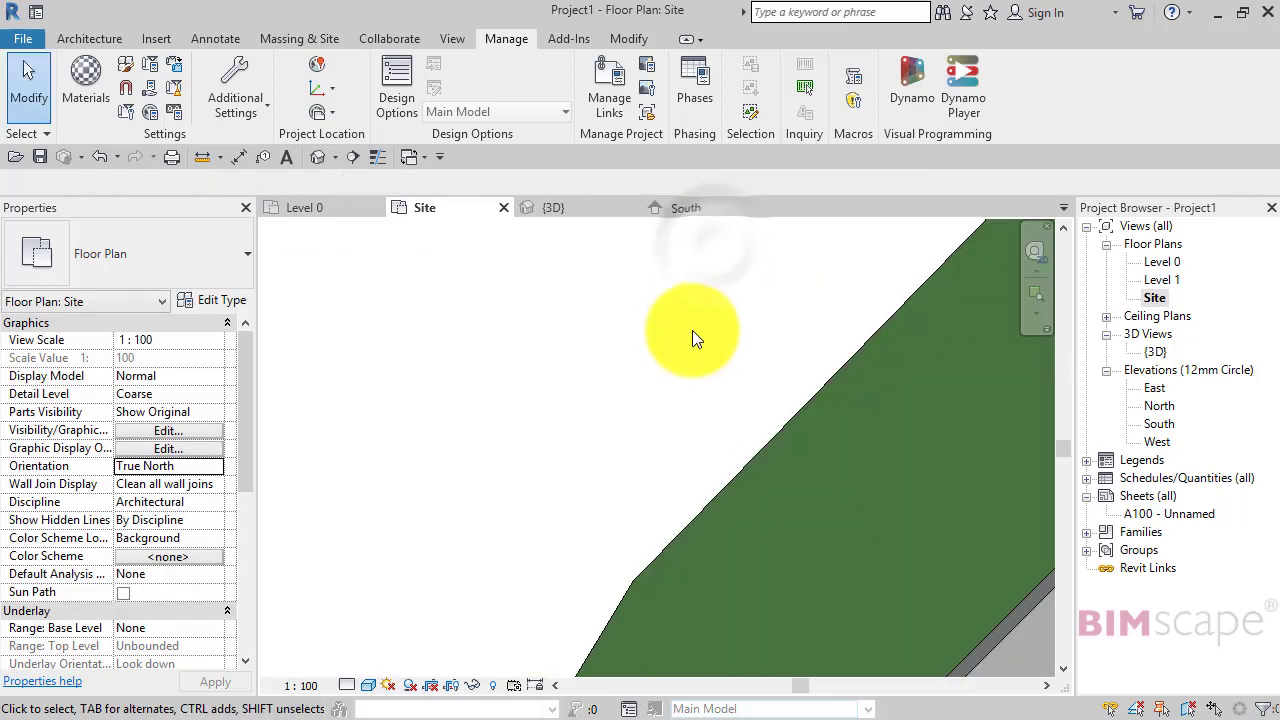
scroll(694, 336, down, 5)
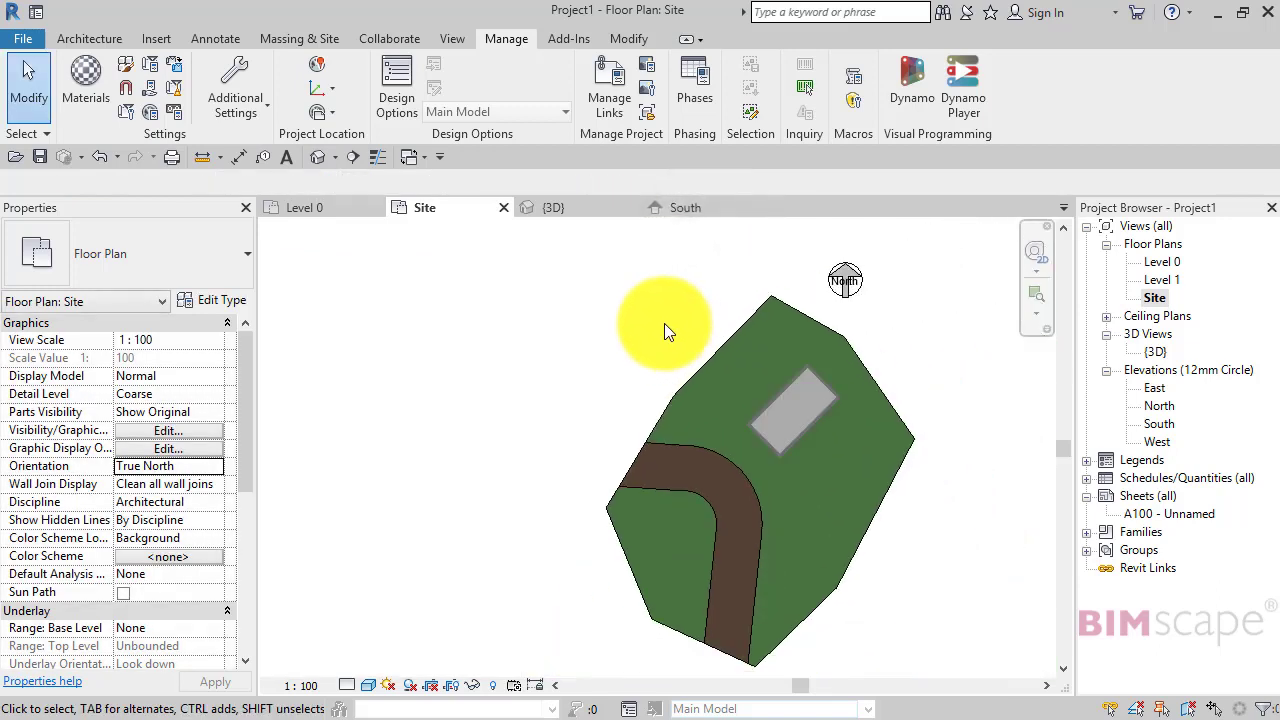
middle_drag(664, 323, 511, 317)
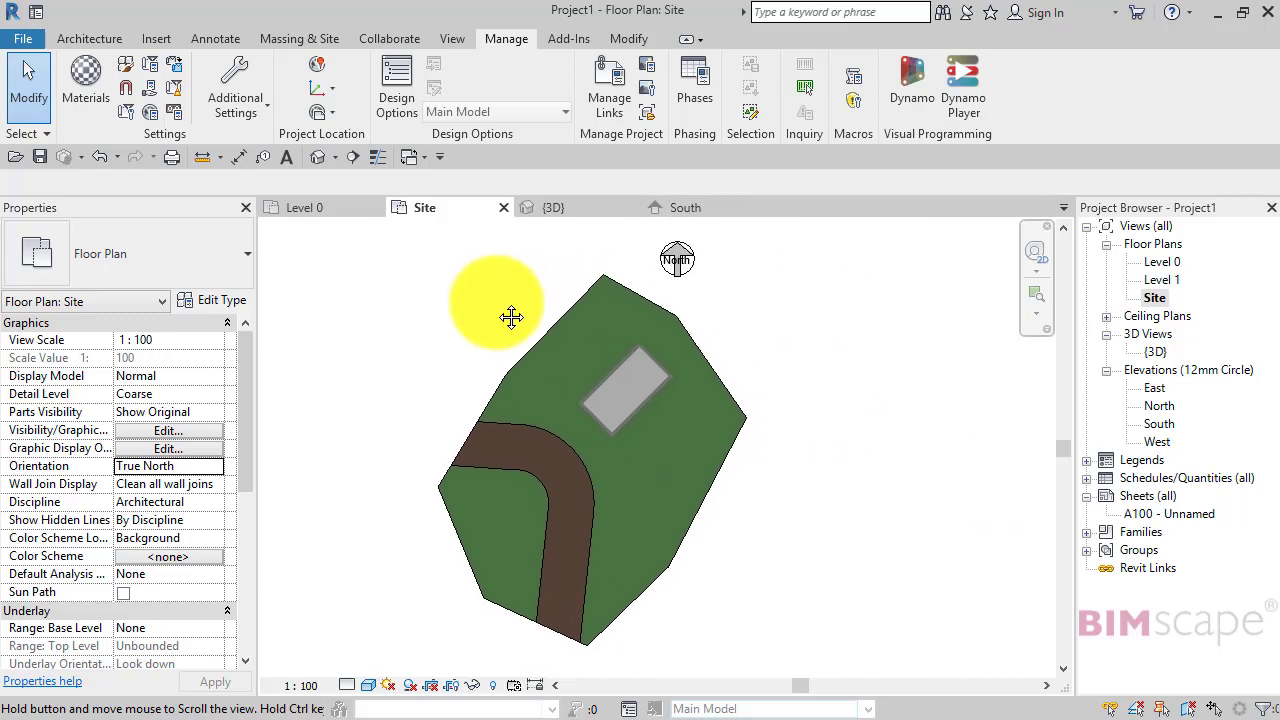
middle_drag(504, 324, 486, 314)
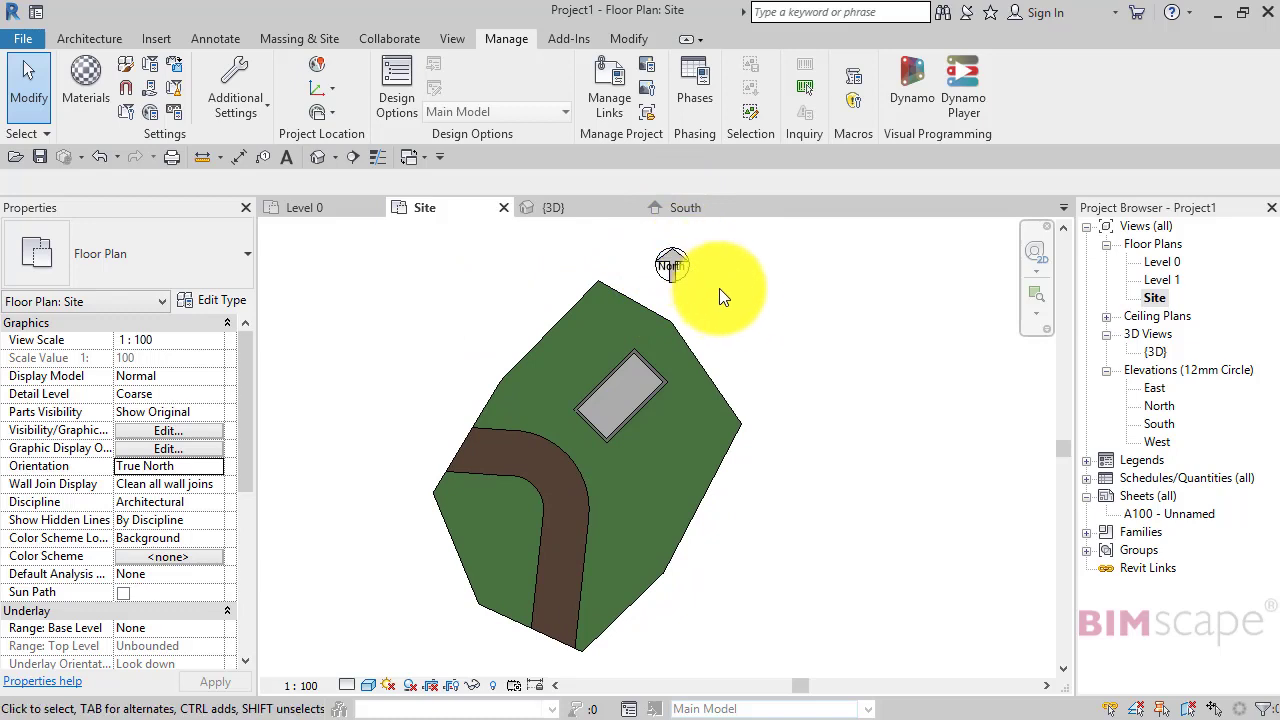
middle_drag(747, 314, 750, 305)
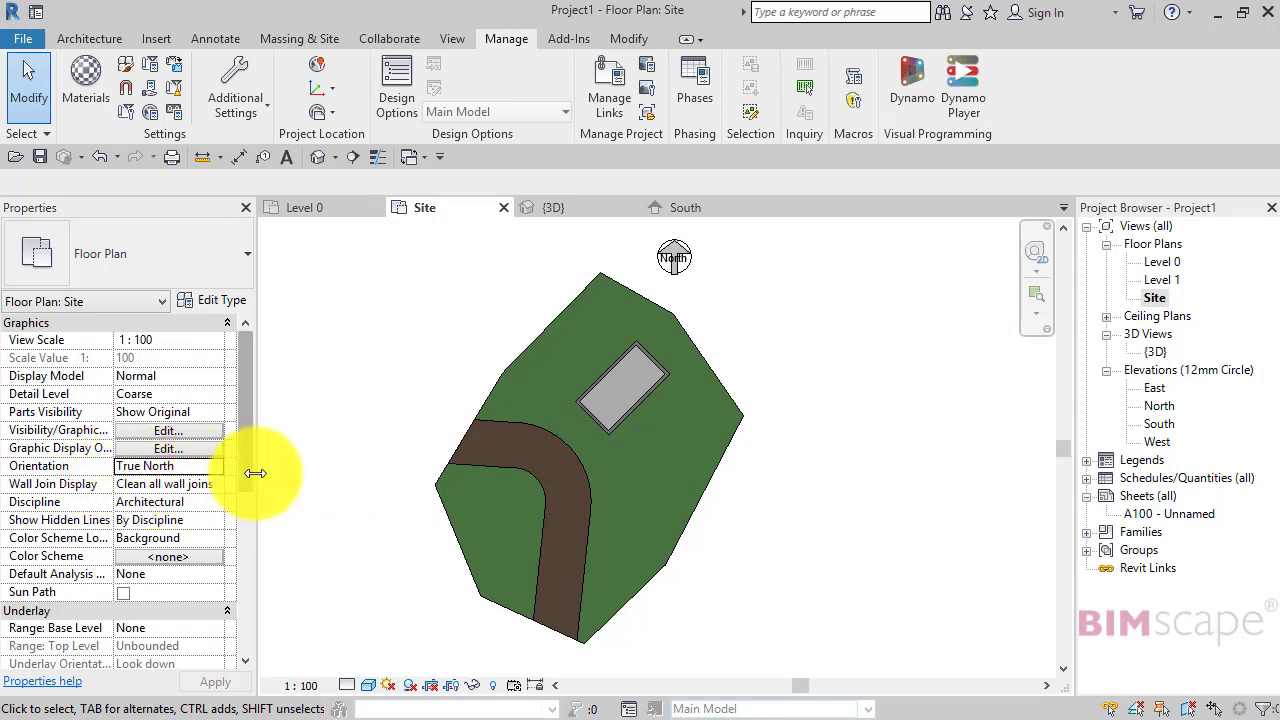
click(214, 467)
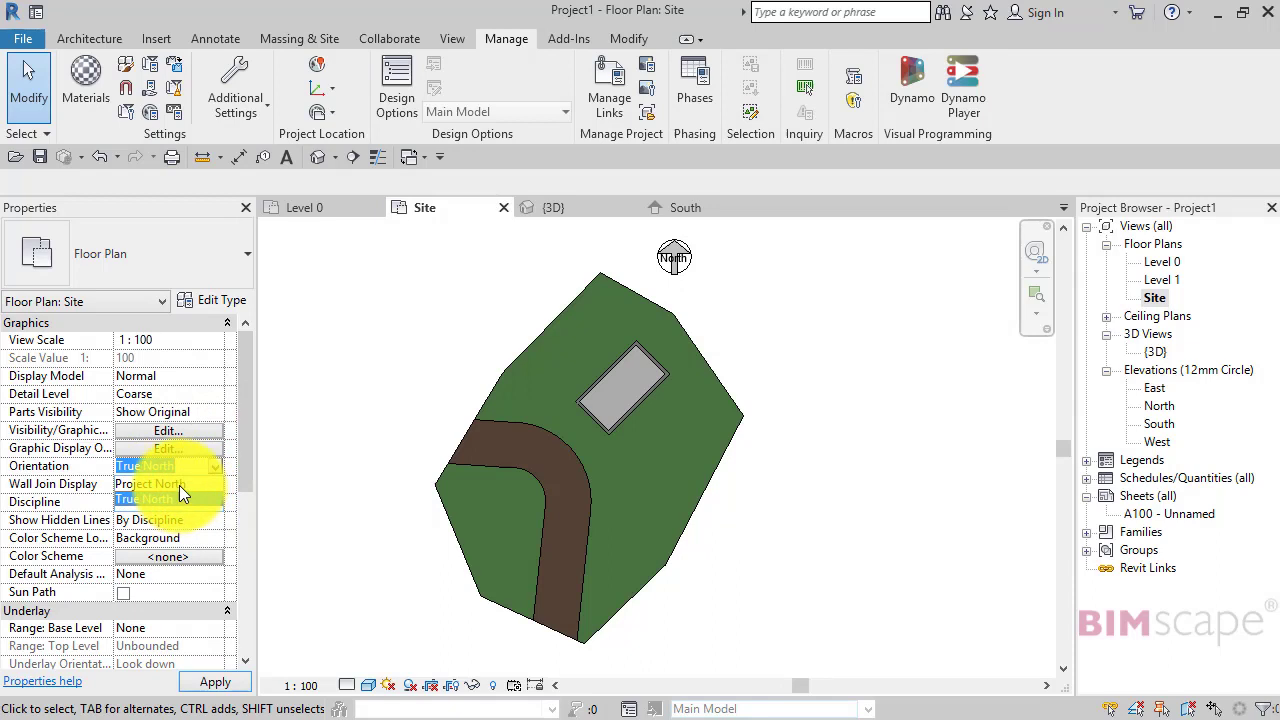
click(179, 484)
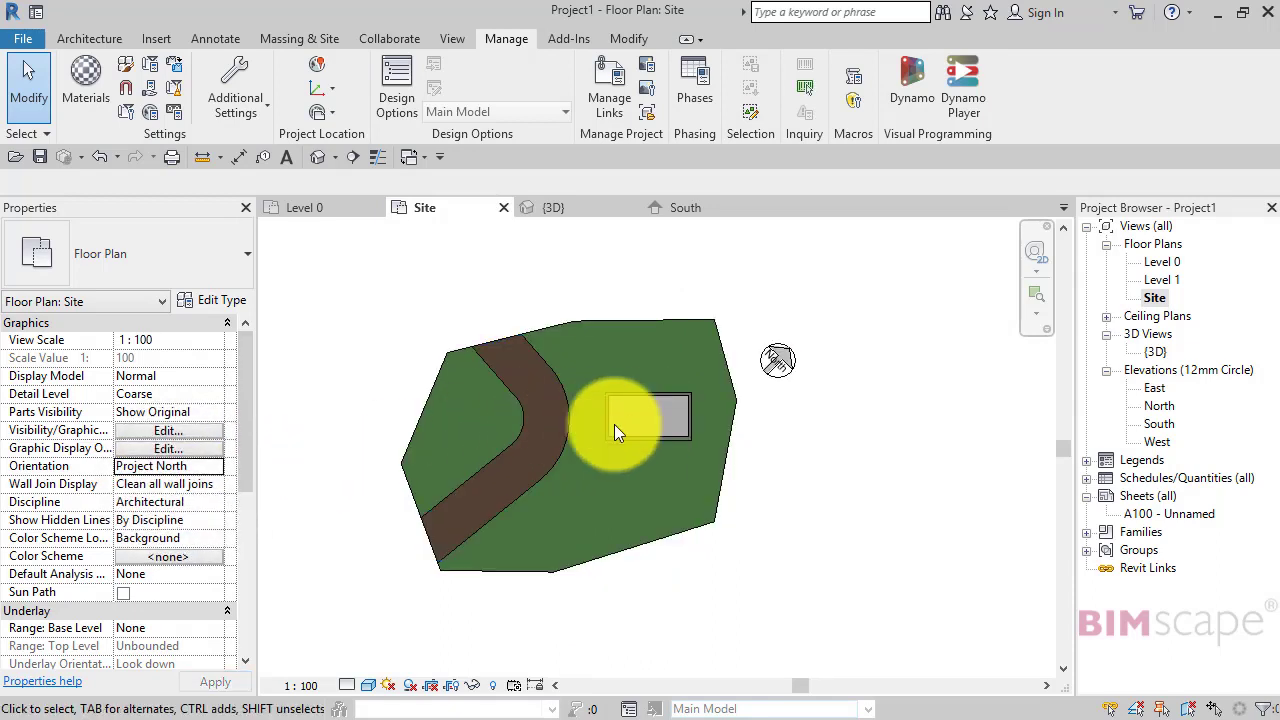
click(210, 468)
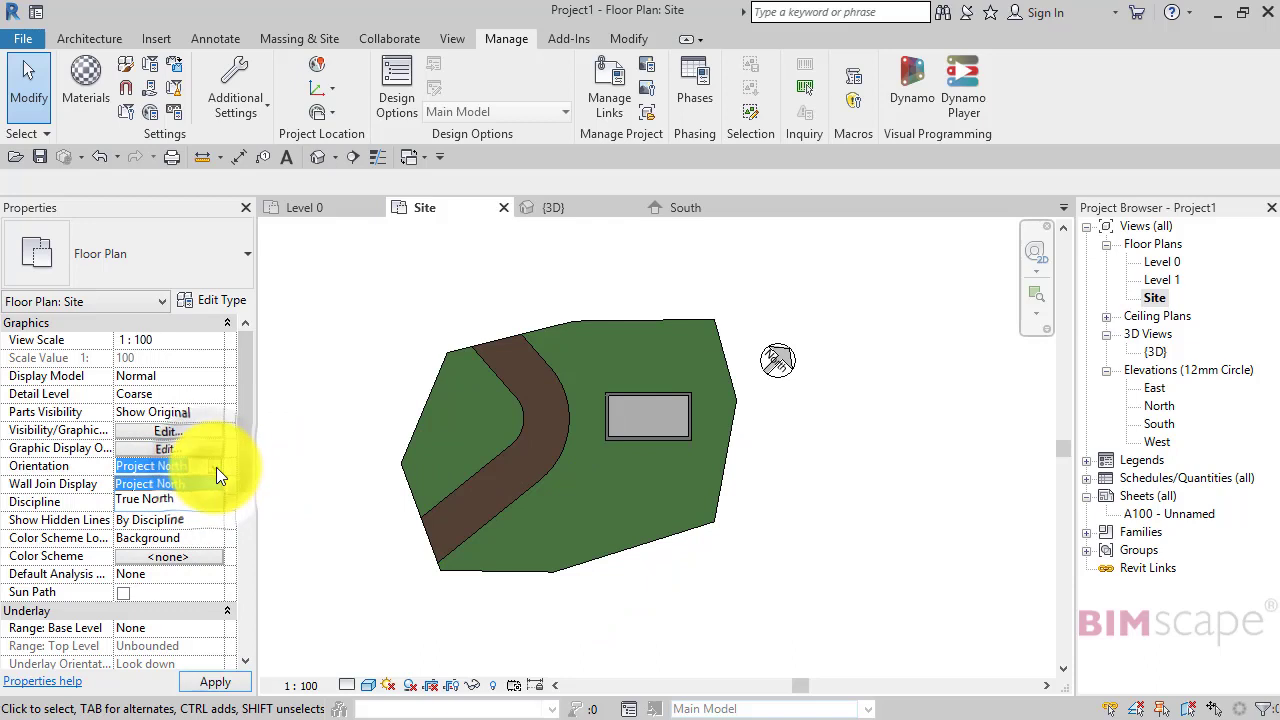
click(153, 498)
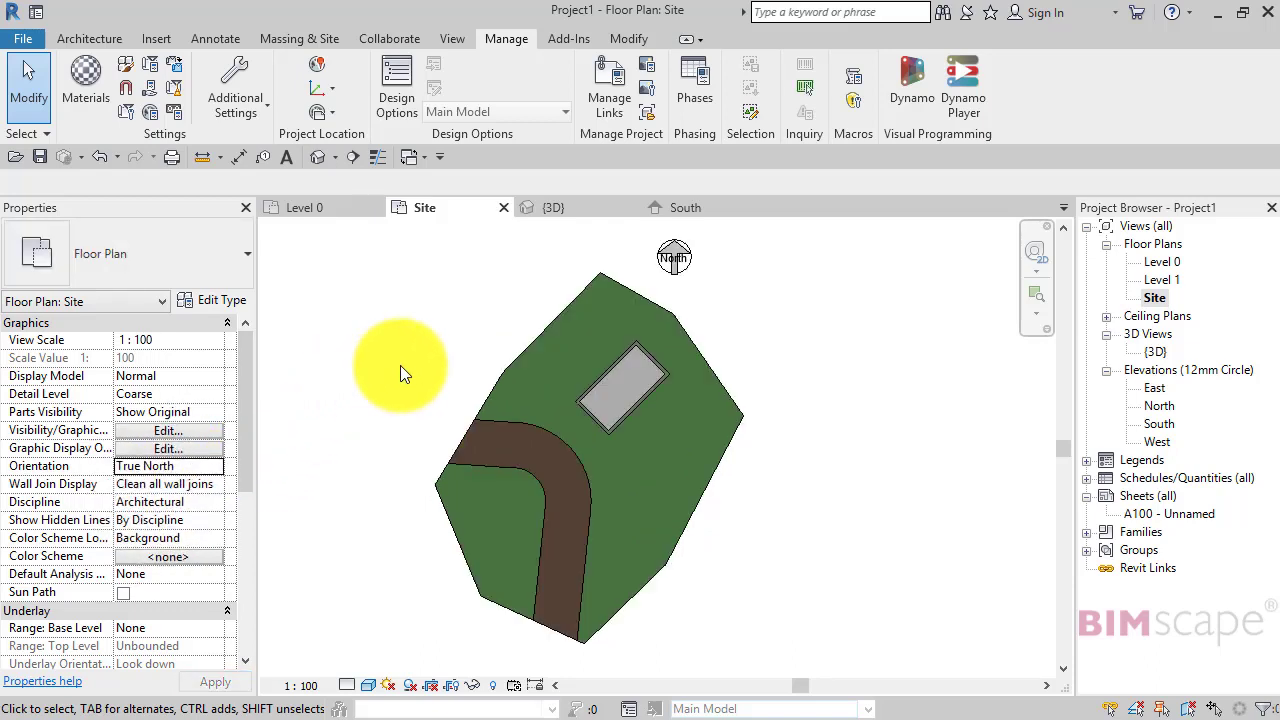
middle_drag(402, 367, 463, 378)
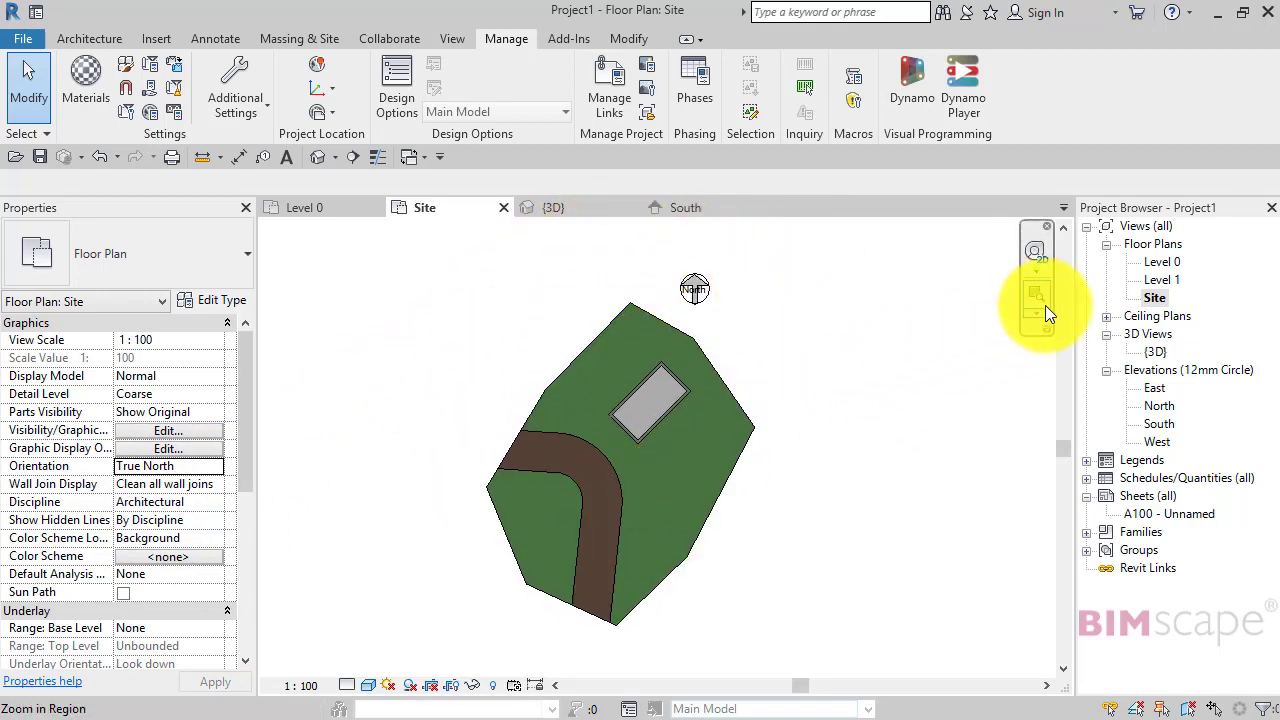
Step: Open the Level 0 floor plan, still at Project North, zoomed out and panned up-left
double_click(1163, 261)
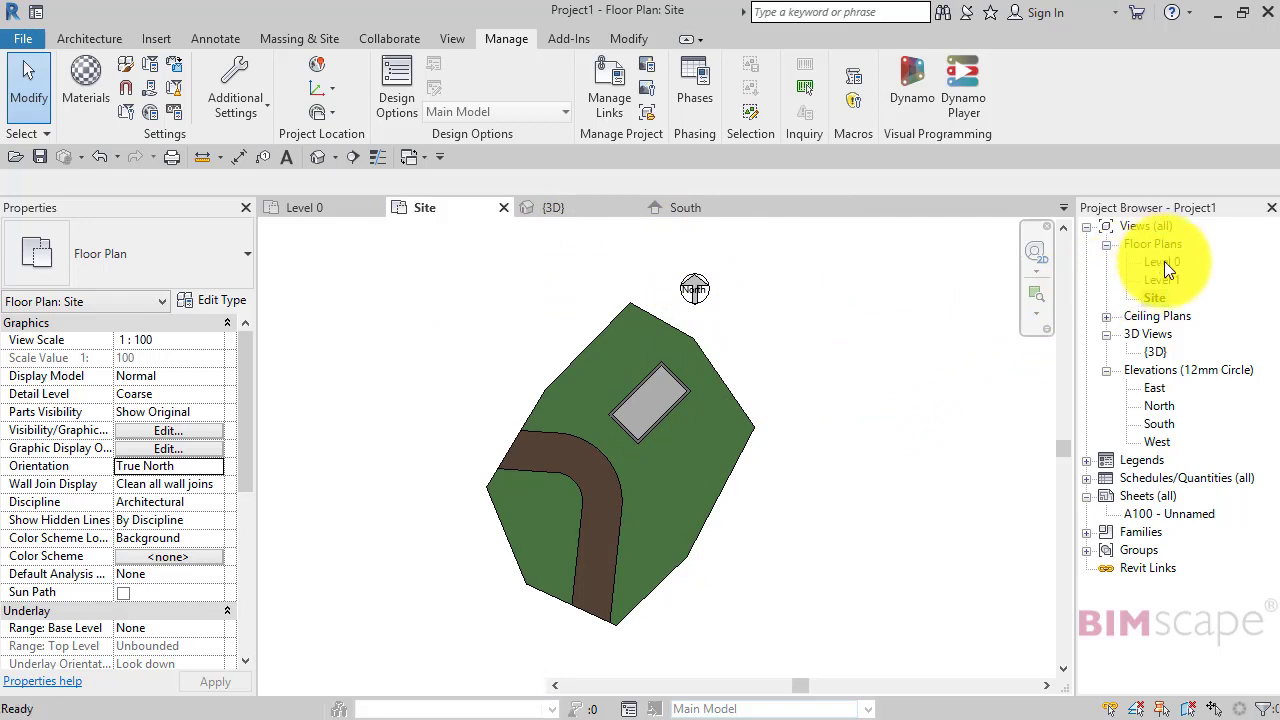
scroll(905, 454, down, 1)
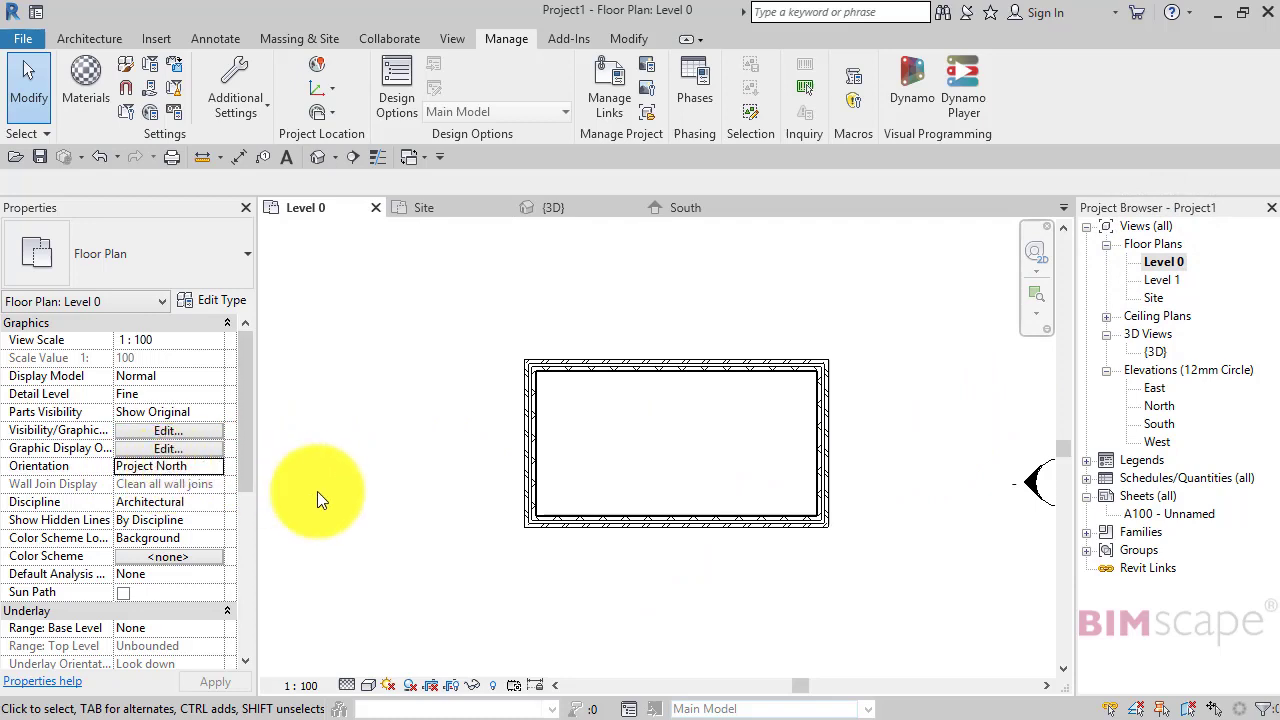
middle_drag(317, 491, 364, 465)
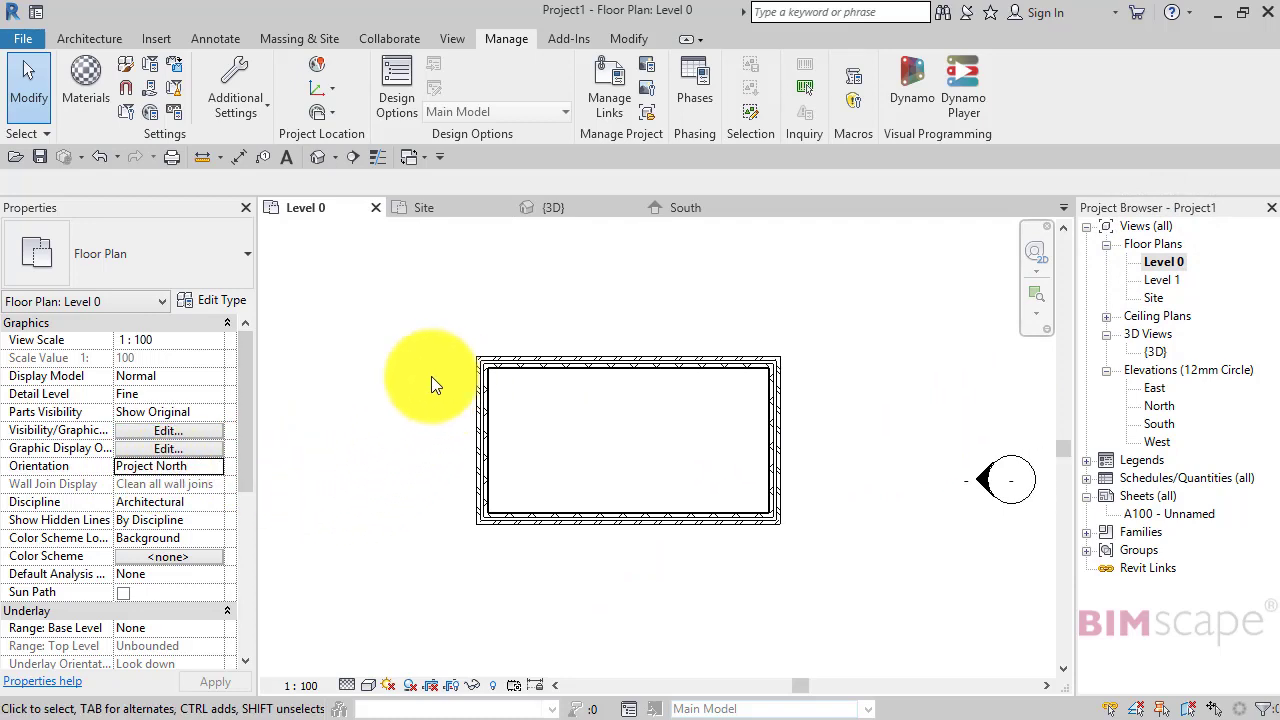